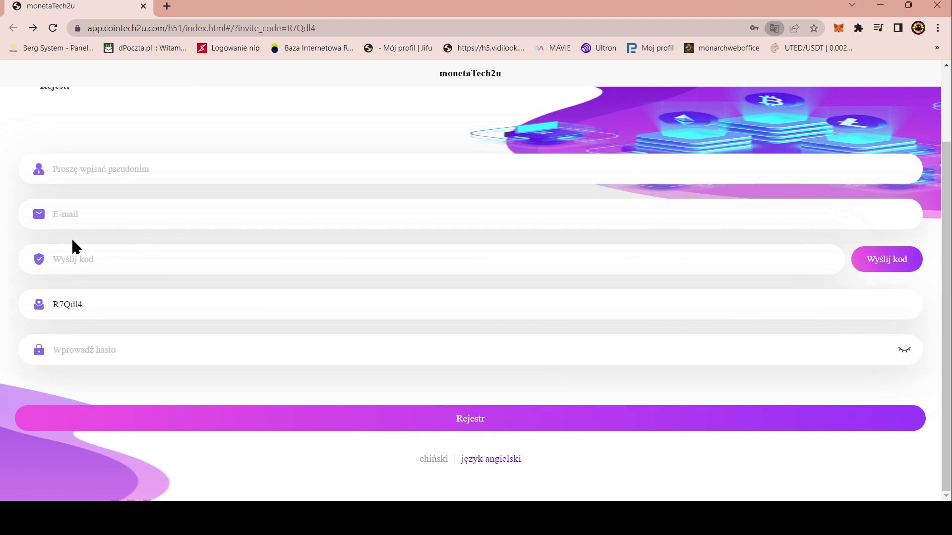
pyautogui.moveTo(947, 290); pyautogui.dragTo(948, 218)
pyautogui.scroll(-2, 485, 189)
pyautogui.moveTo(54, 303); pyautogui.dragTo(97, 307)
pyautogui.click(109, 318)
pyautogui.click(342, 28)
pyautogui.click(342, 29)
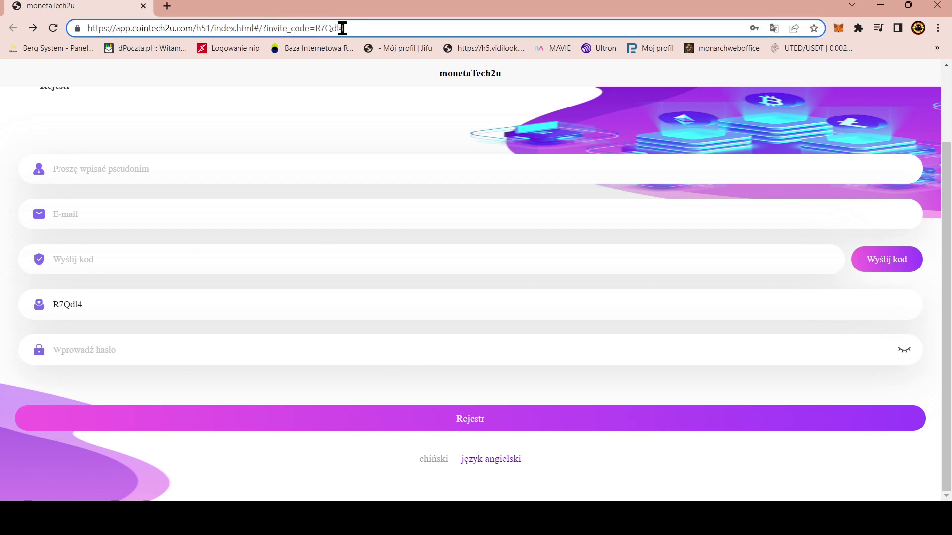
pyautogui.moveTo(342, 28); pyautogui.dragTo(196, 32)
pyautogui.press('BackSpace')
pyautogui.press('BackSpace')
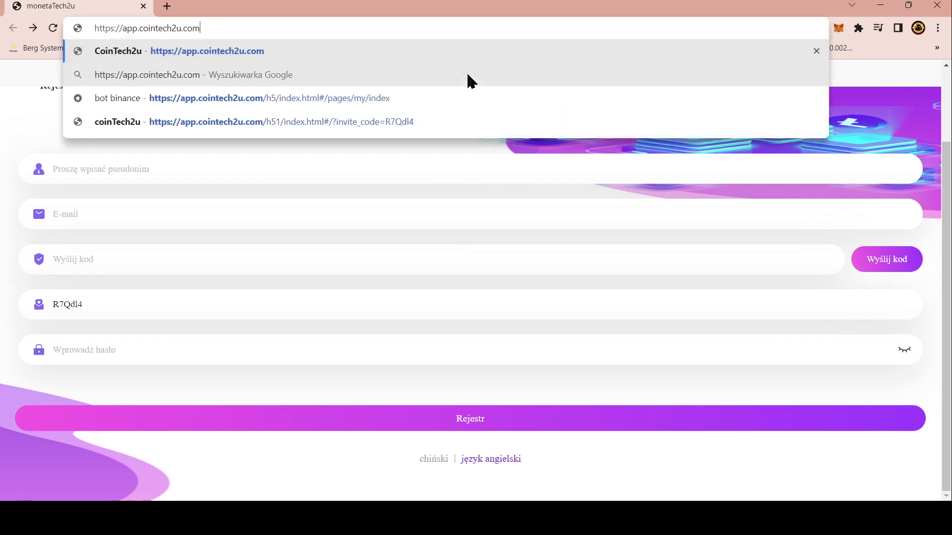
pyautogui.press('Return')
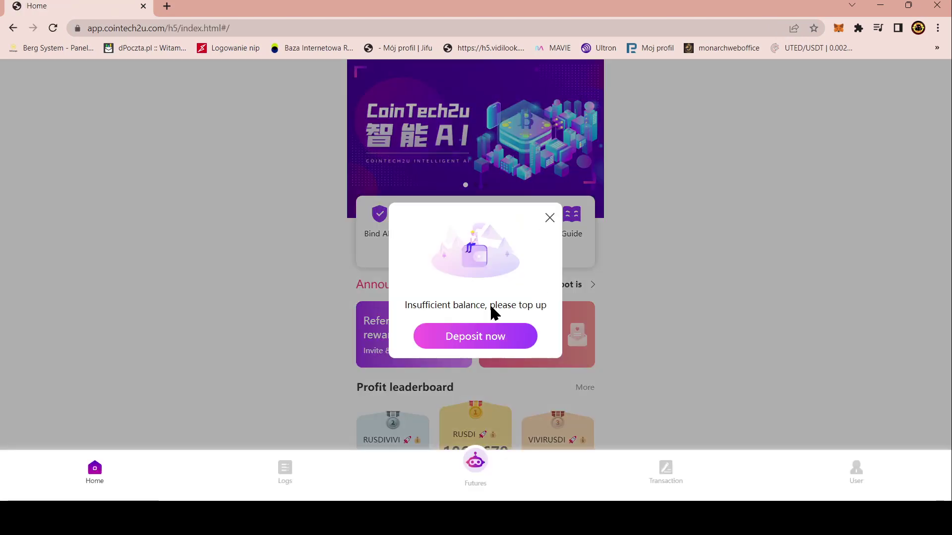
# Open the USDT deposit page and copy the TRC20 deposit address
pyautogui.click(483, 341)
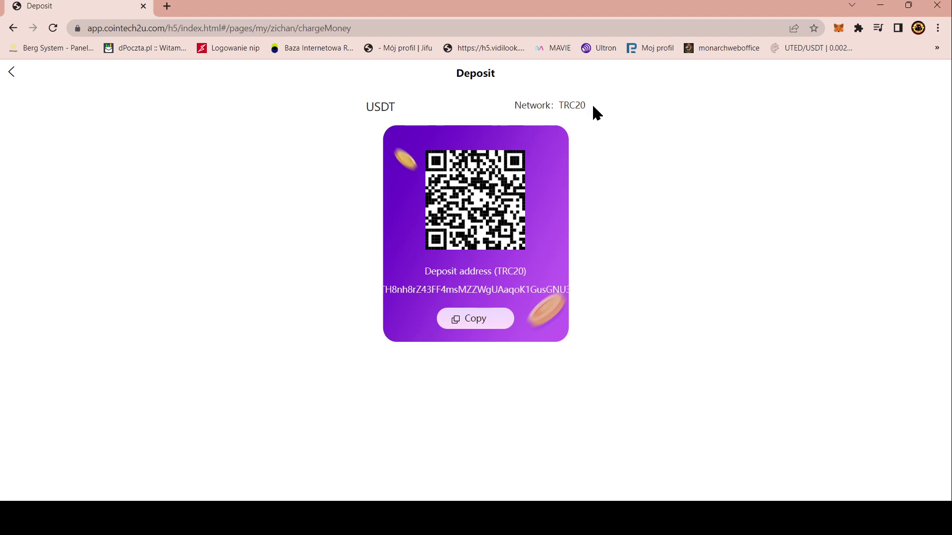
pyautogui.click(479, 322)
pyautogui.click(7, 73)
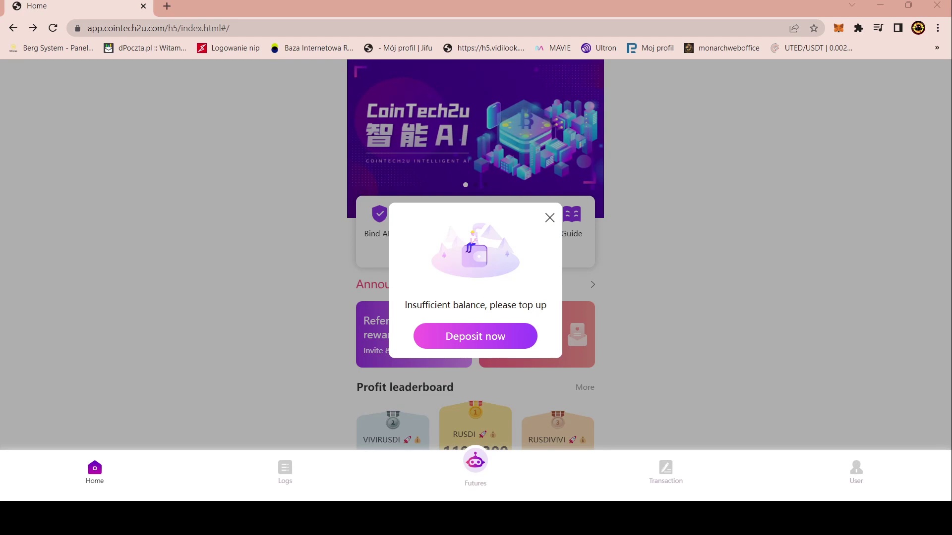
pyautogui.click(425, 343)
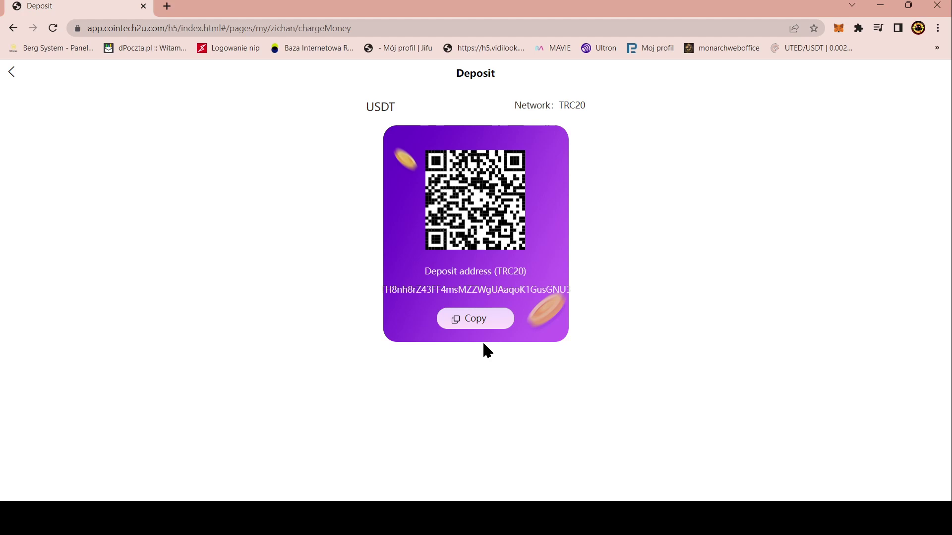
pyautogui.click(483, 326)
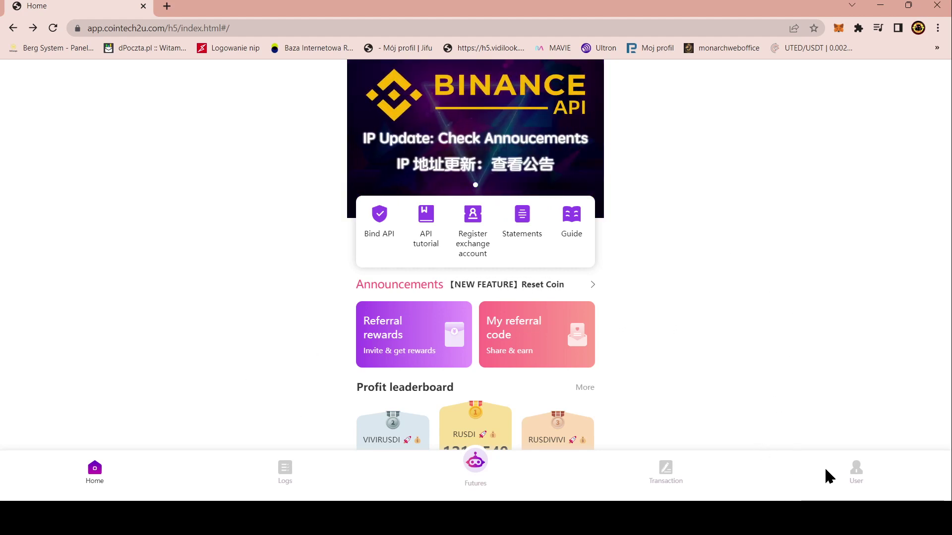
# Buy the 120 point card for 100.00 USDT from the user profile and confirm the purchase
pyautogui.click(857, 476)
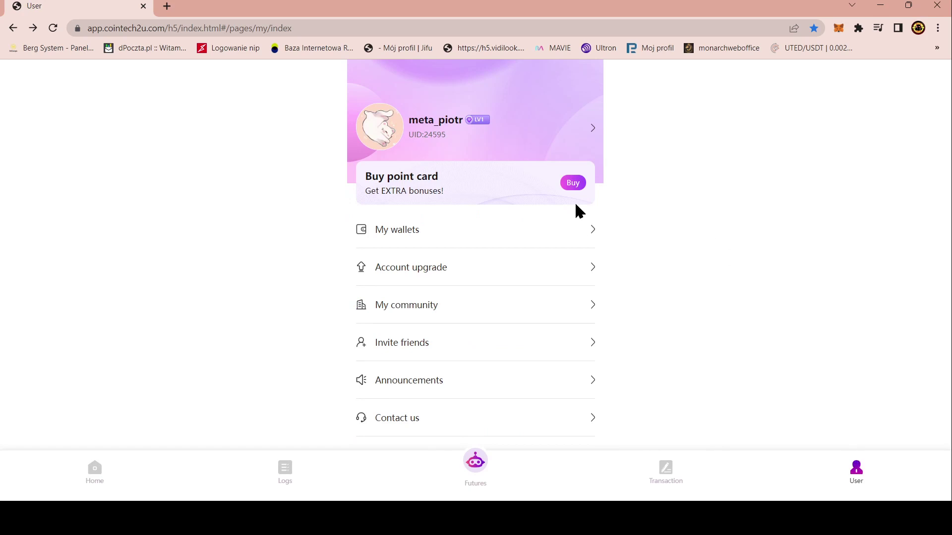
pyautogui.click(573, 183)
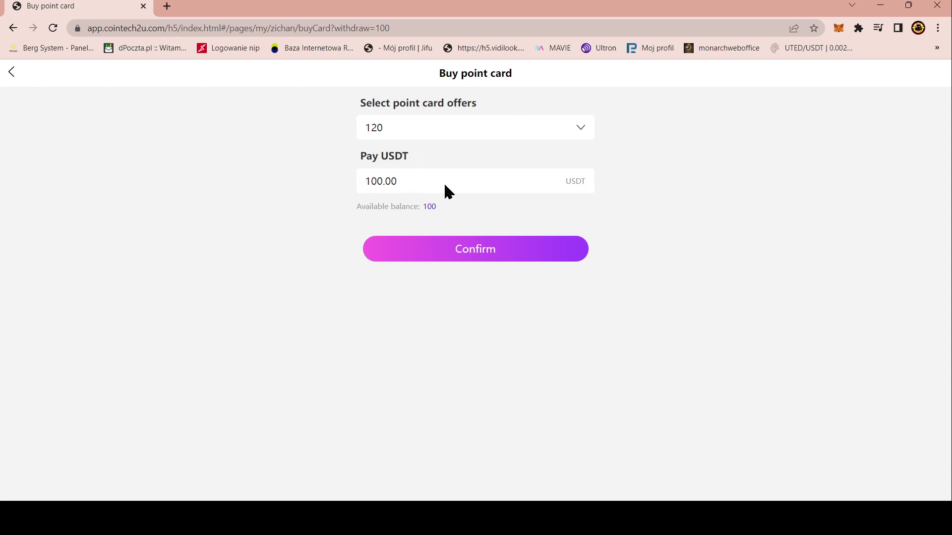
pyautogui.click(473, 252)
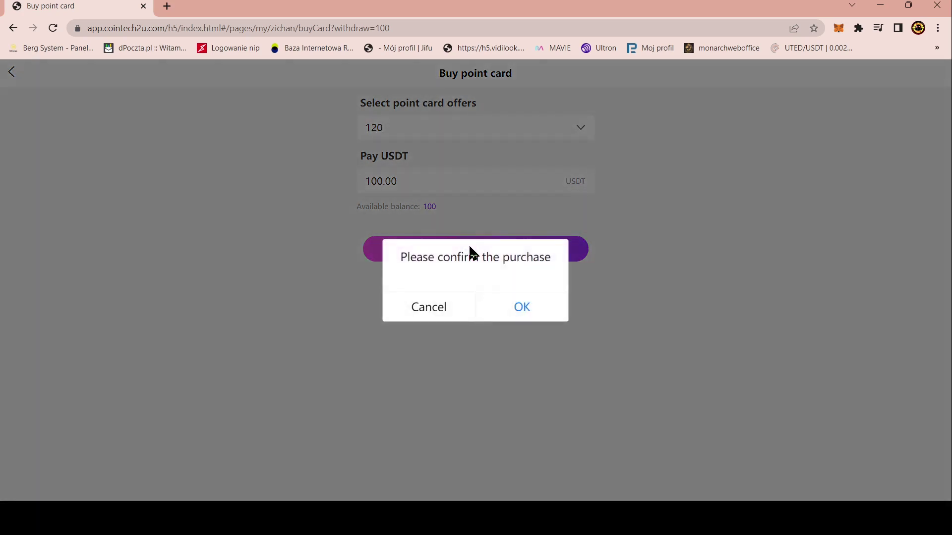
pyautogui.click(523, 310)
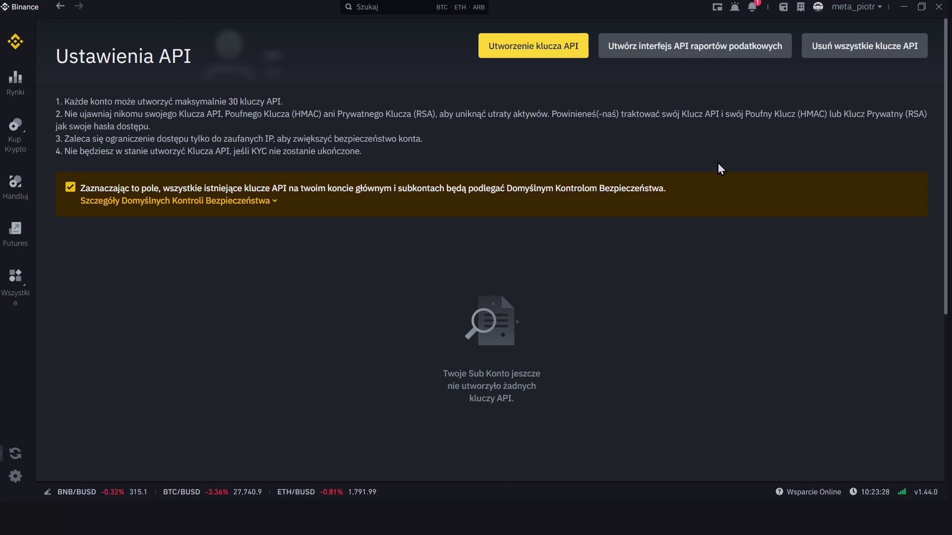
# Switch to Binance and open API management for the account
pyautogui.click(818, 9)
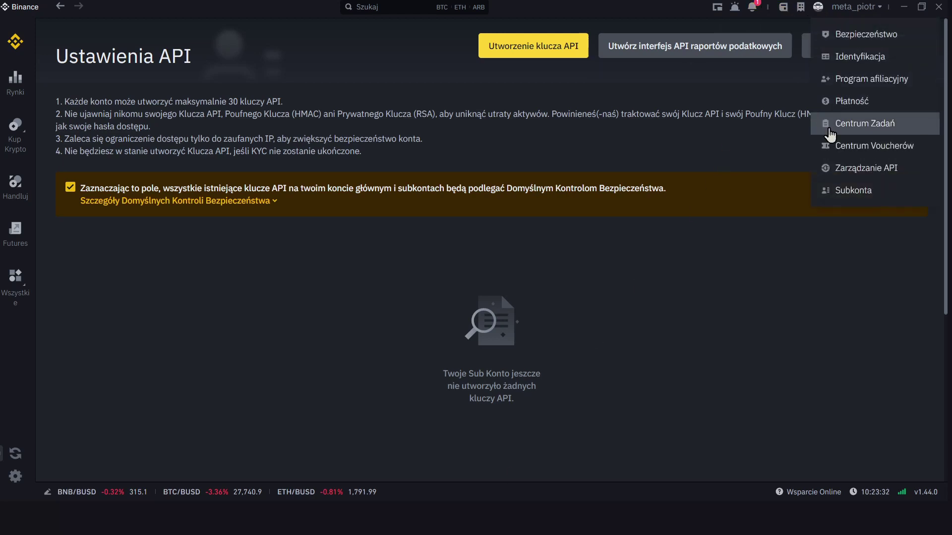
pyautogui.click(839, 171)
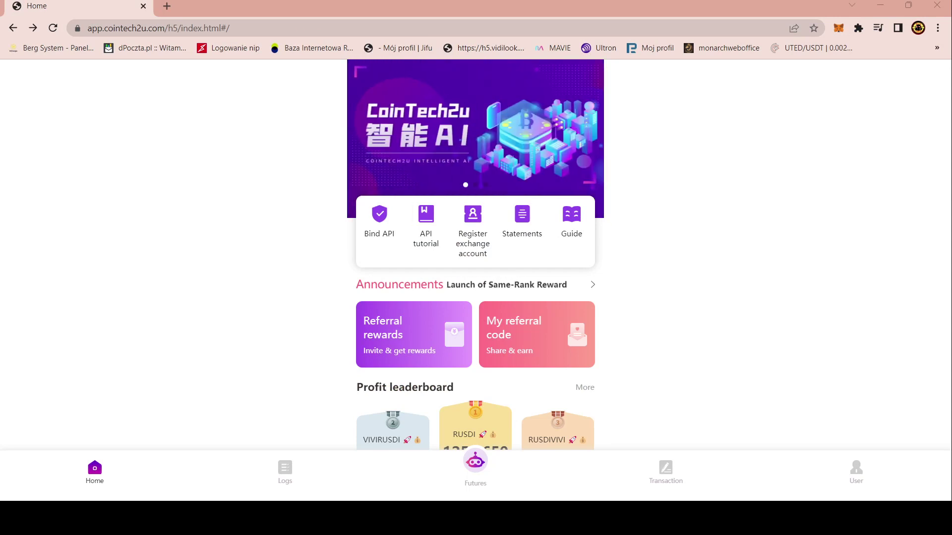
# Start adding a Binance API in CoinTech2u, and check the logs for the API binding
pyautogui.click(380, 221)
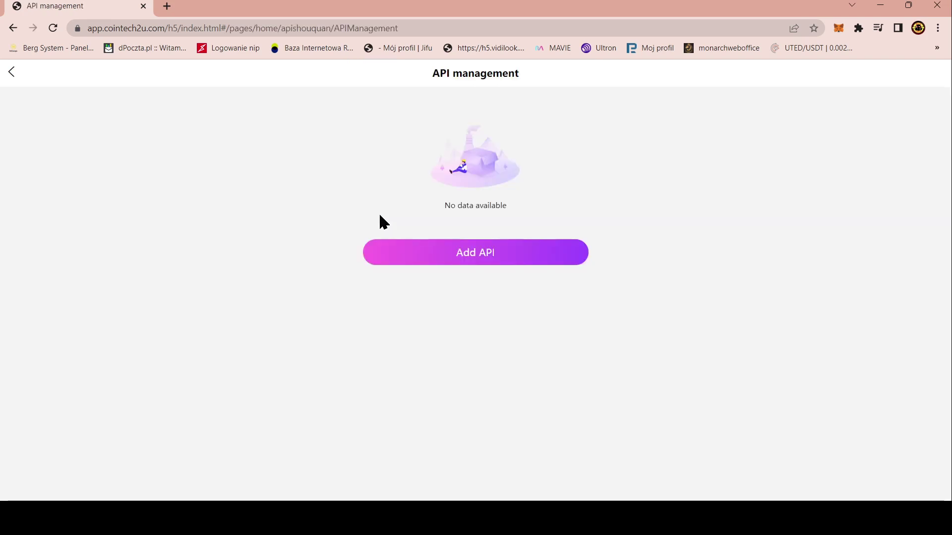
pyautogui.click(492, 259)
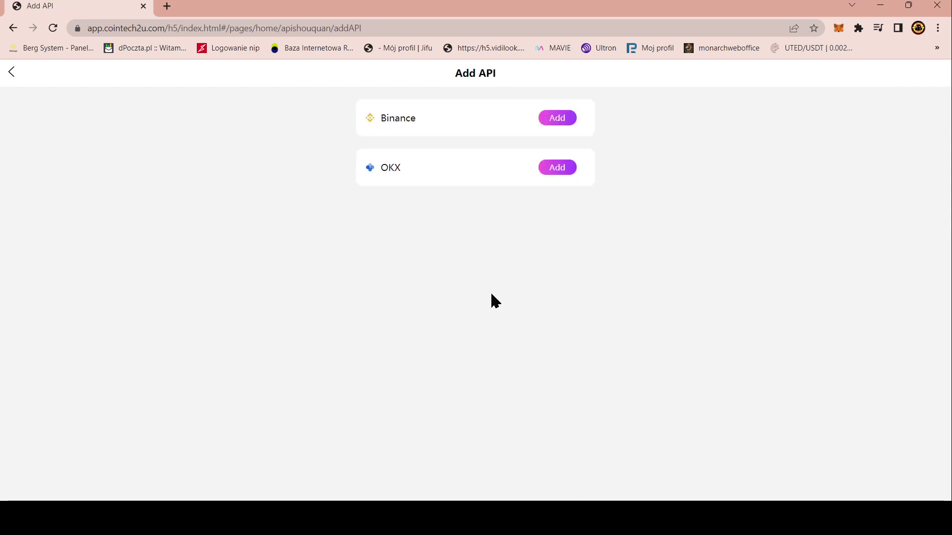
pyautogui.click(557, 119)
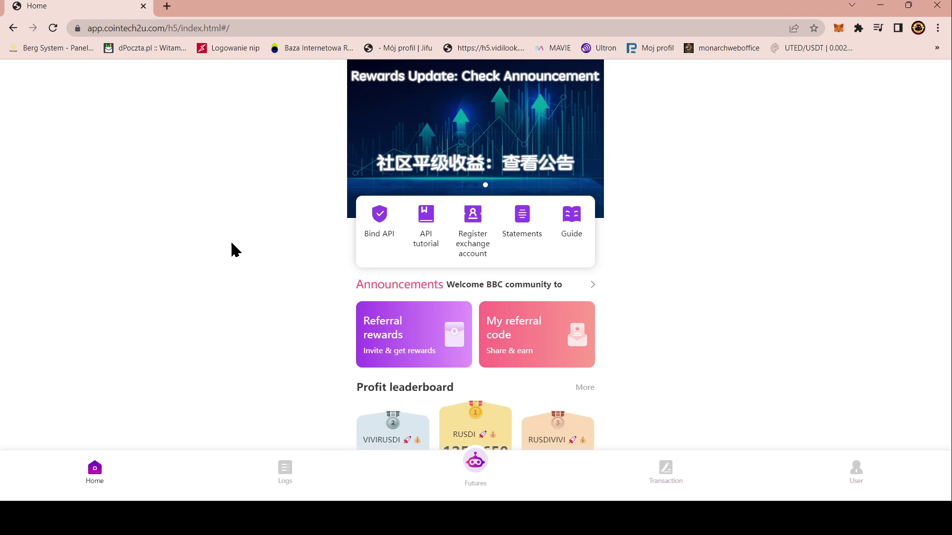
pyautogui.click(287, 482)
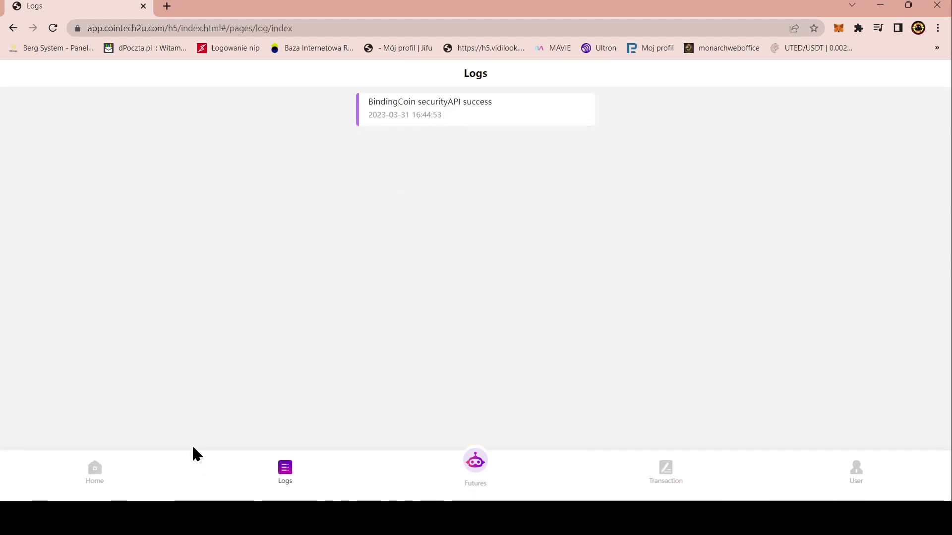
pyautogui.click(96, 475)
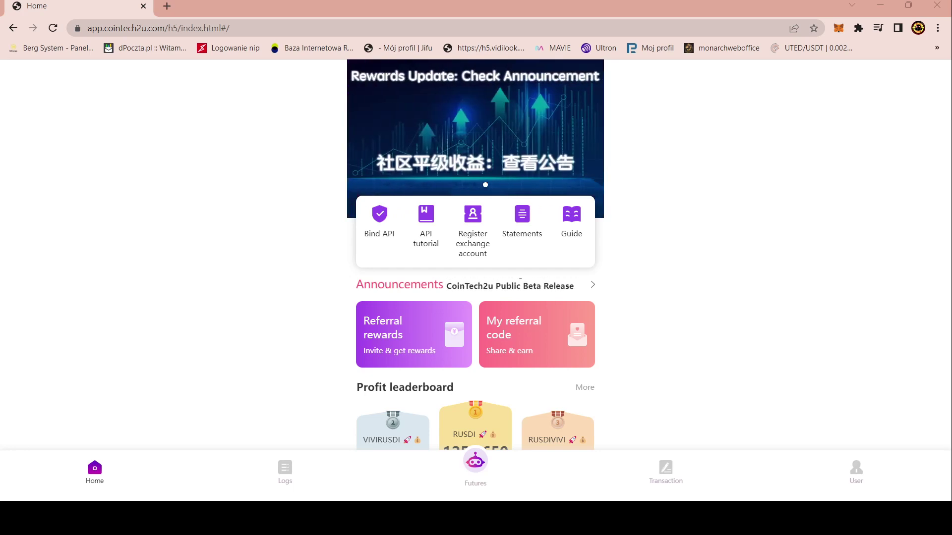
# Switch to the Excel workbook and examine the robot settings recommended for each capital level up to 1 000 USD
pyautogui.hotkey('alt', 'Tab')
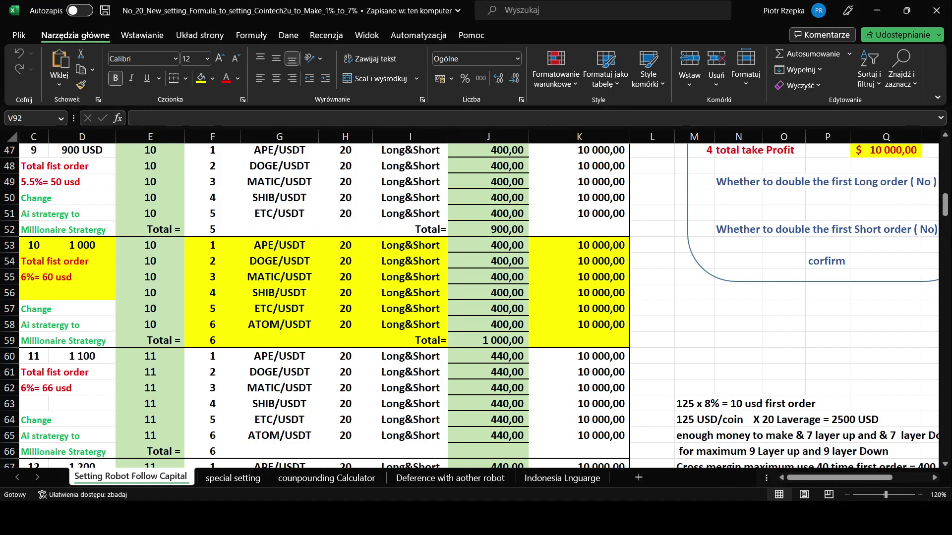
pyautogui.moveTo(947, 218); pyautogui.dragTo(948, 184)
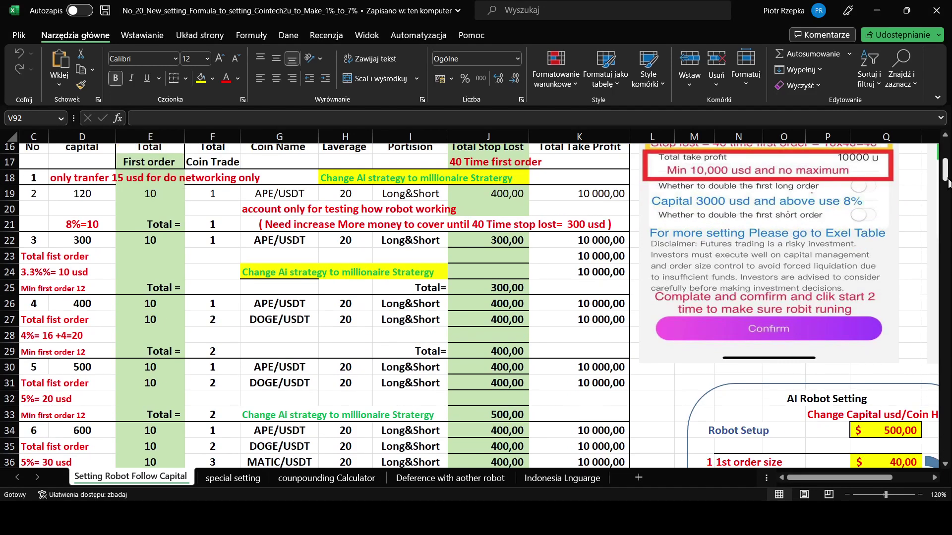
pyautogui.scroll(-3, 90, 233)
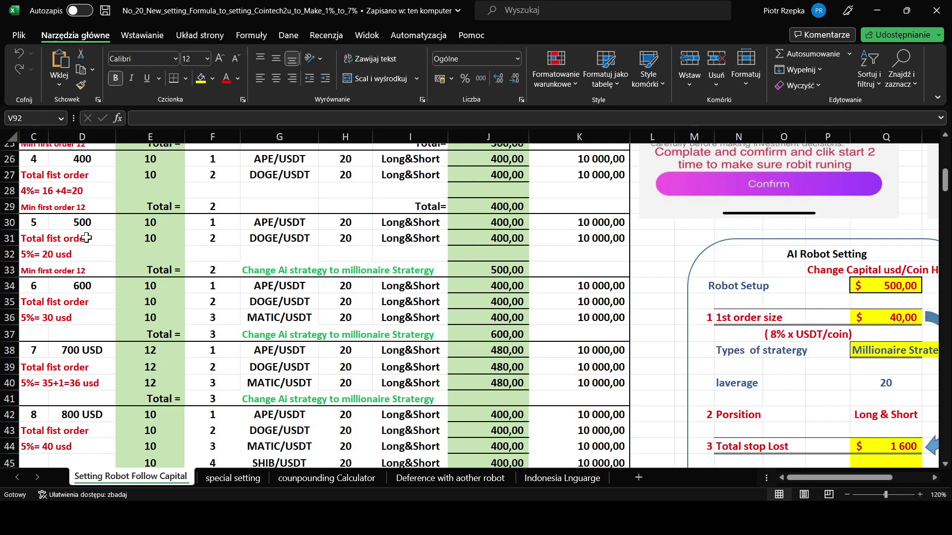
pyautogui.moveTo(948, 180); pyautogui.dragTo(947, 203)
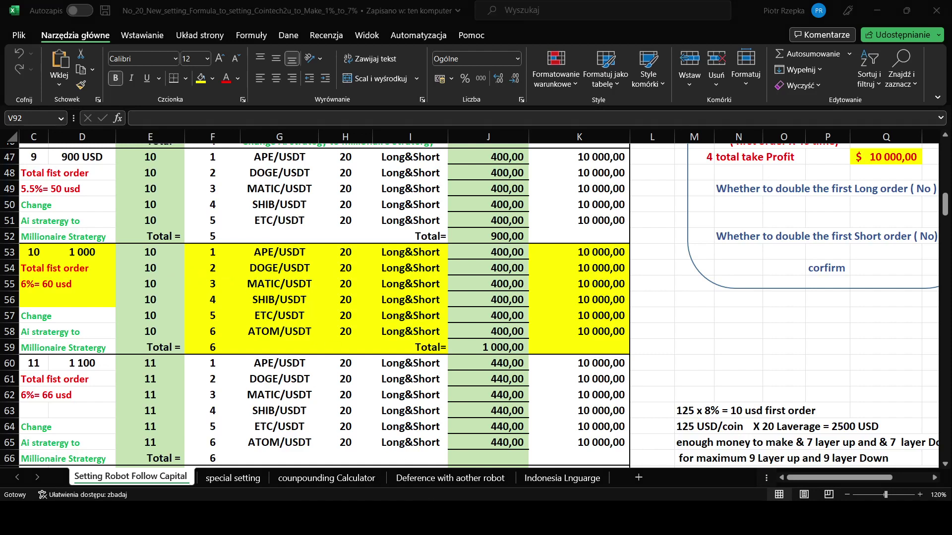
# Switch back to CoinTech2u in the browser and open the strategy settings of the APE/USDT coin
pyautogui.hotkey('alt', 'Tab')
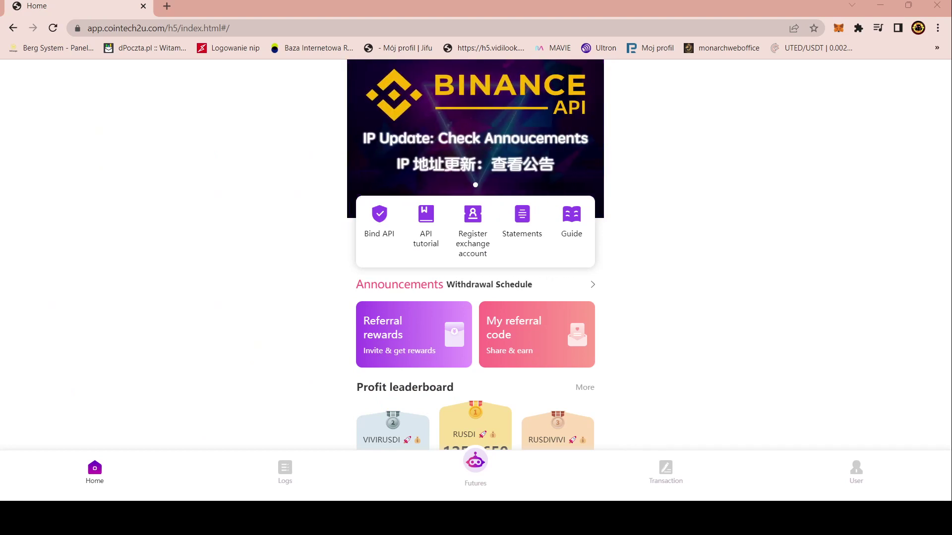
pyautogui.scroll(-6, 680, 312)
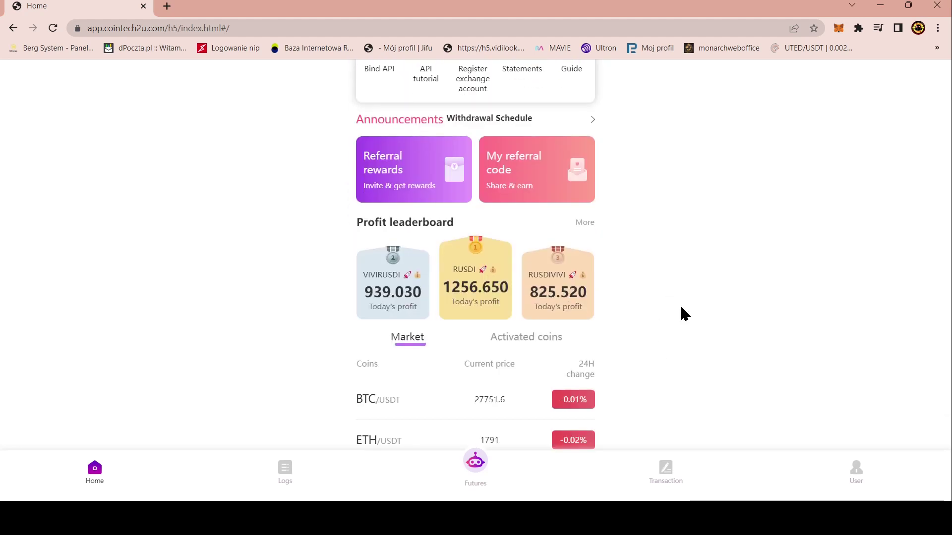
pyautogui.scroll(-3, 683, 324)
pyautogui.scroll(-3, 682, 324)
pyautogui.scroll(3, 683, 323)
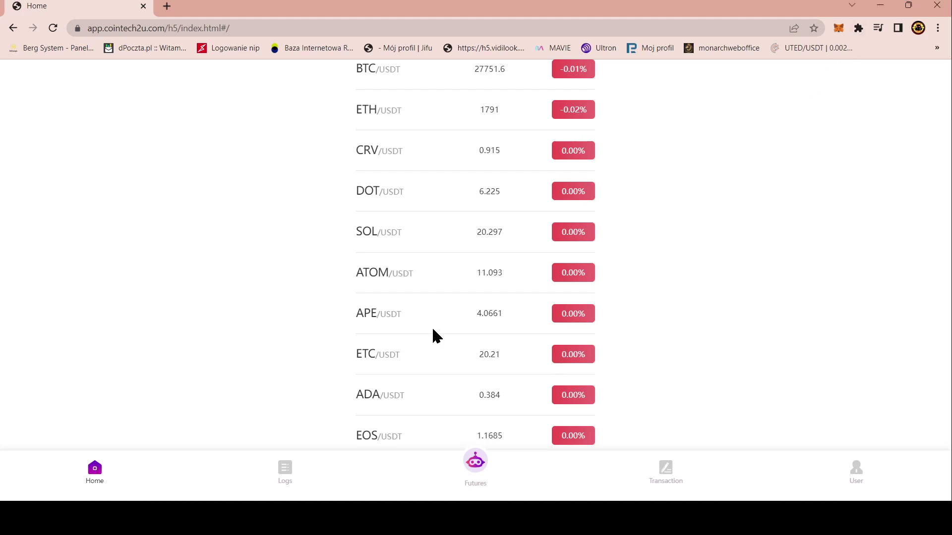
pyautogui.click(384, 319)
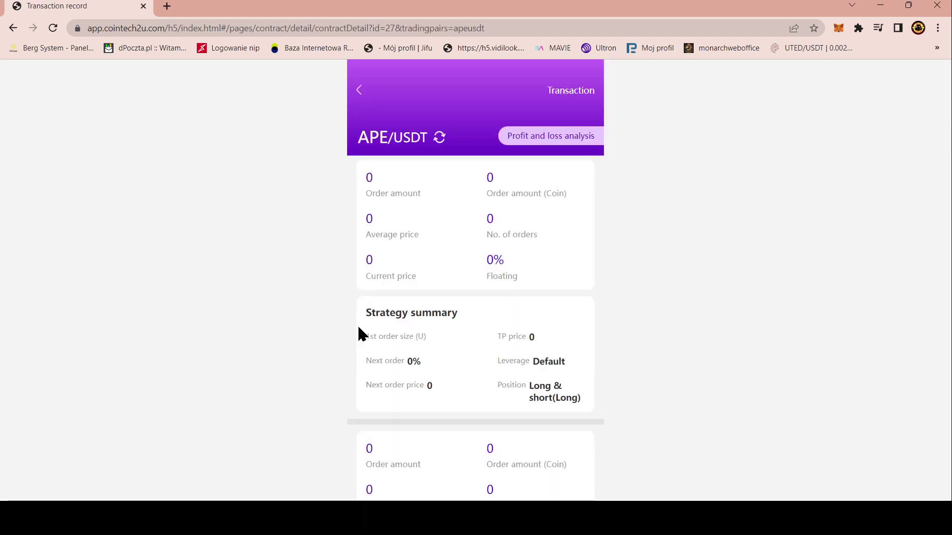
pyautogui.scroll(-3, 360, 330)
pyautogui.scroll(-5, 811, 355)
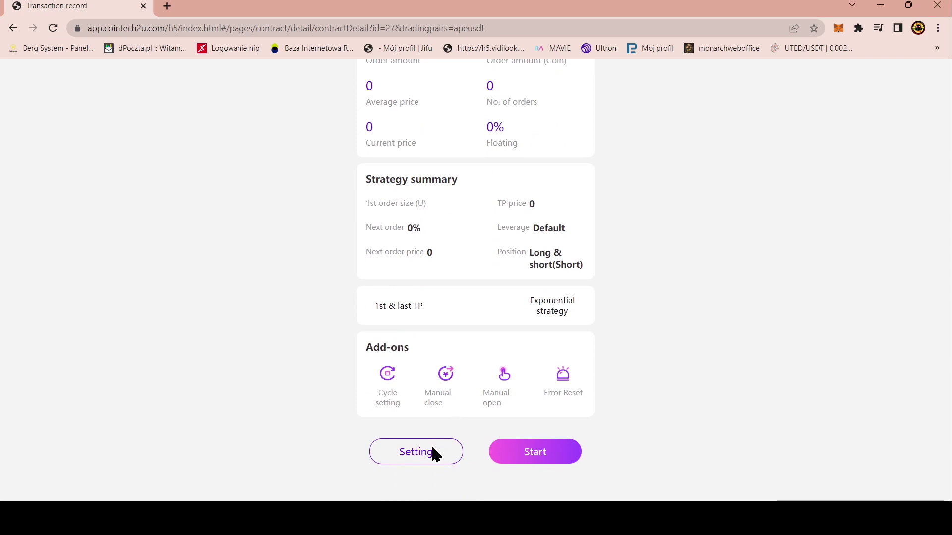
pyautogui.click(432, 452)
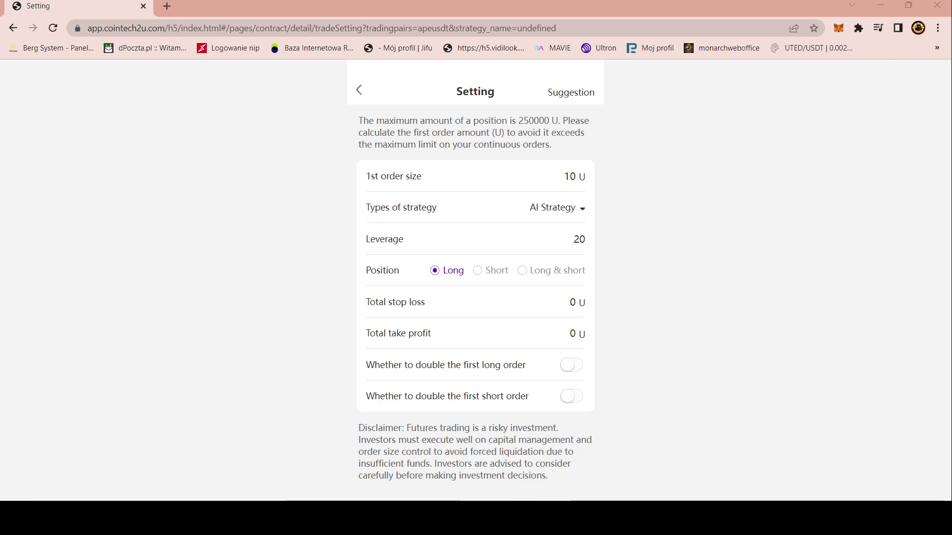
# Set the APE/USDT position to Long & short and the total stop loss to 400,0 U
pyautogui.click(878, 10)
pyautogui.click(523, 271)
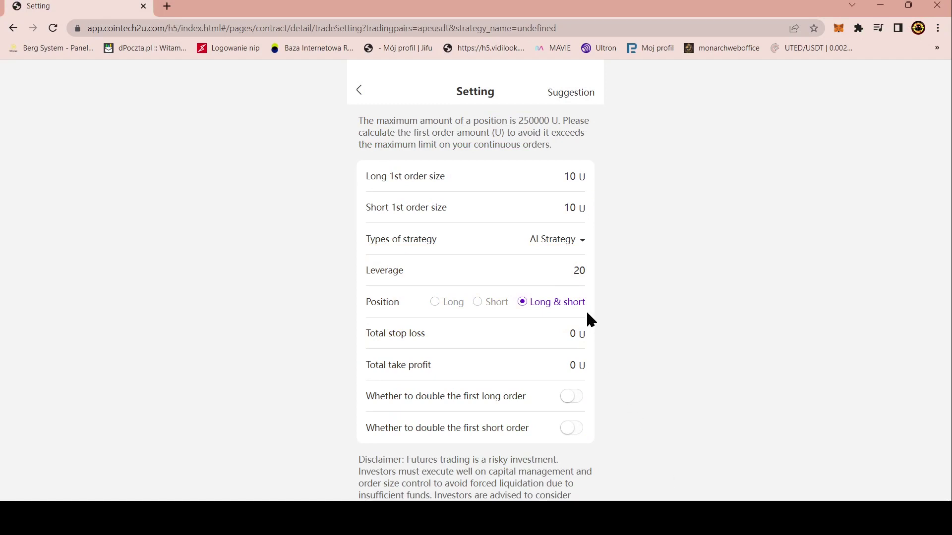
pyautogui.click(551, 333)
pyautogui.write('4000')
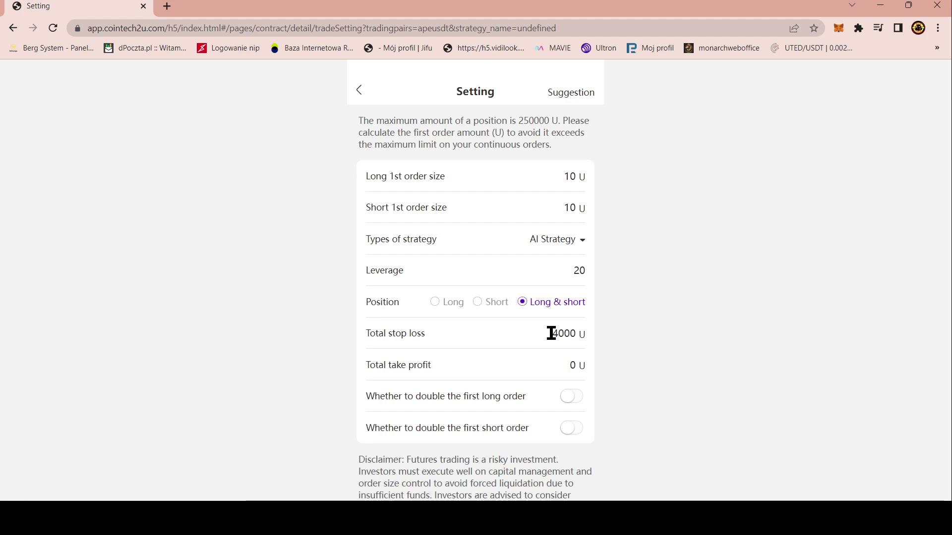
pyautogui.write(',')
# Set the total take profit to 10000,0 U and review the completed APE/USDT settings
pyautogui.click(550, 367)
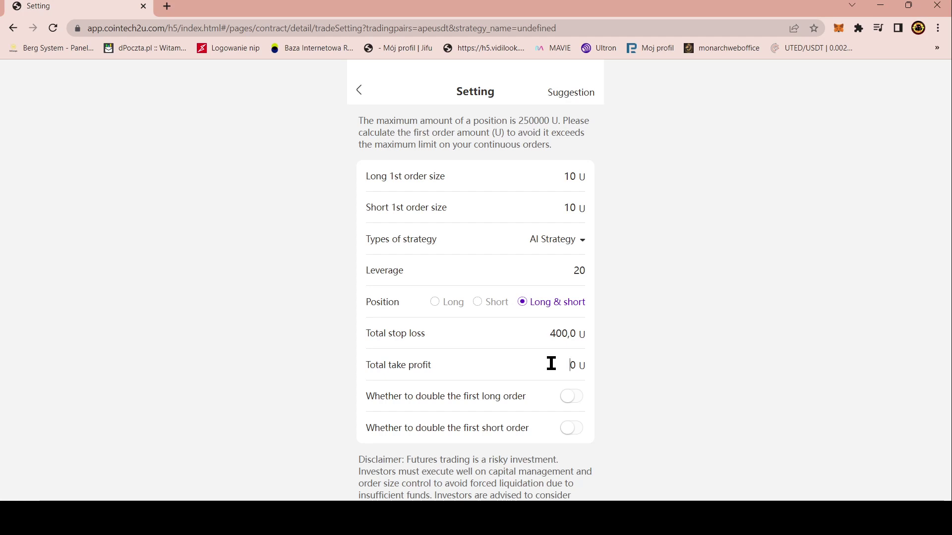
pyautogui.write('10000.')
pyautogui.scroll(-2, 779, 307)
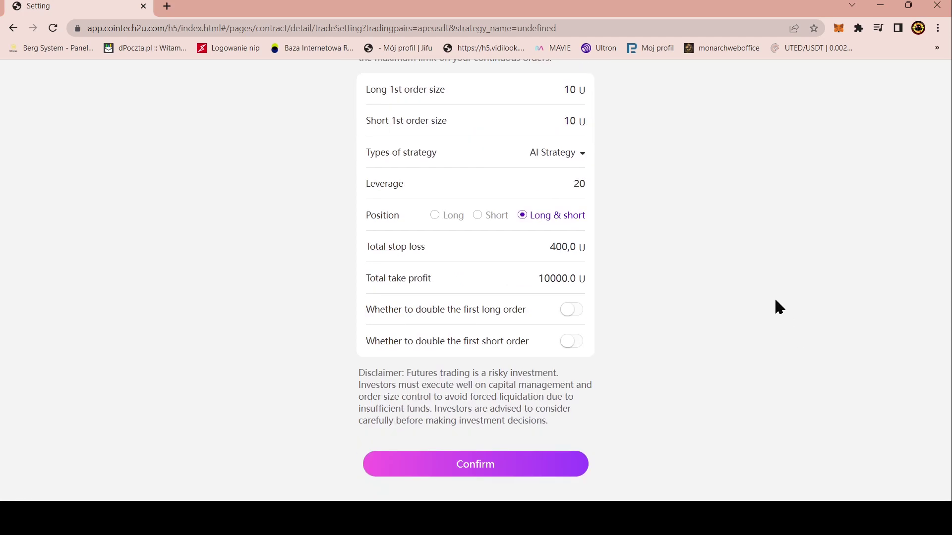
pyautogui.click(510, 503)
pyautogui.scroll(2, 475, 278)
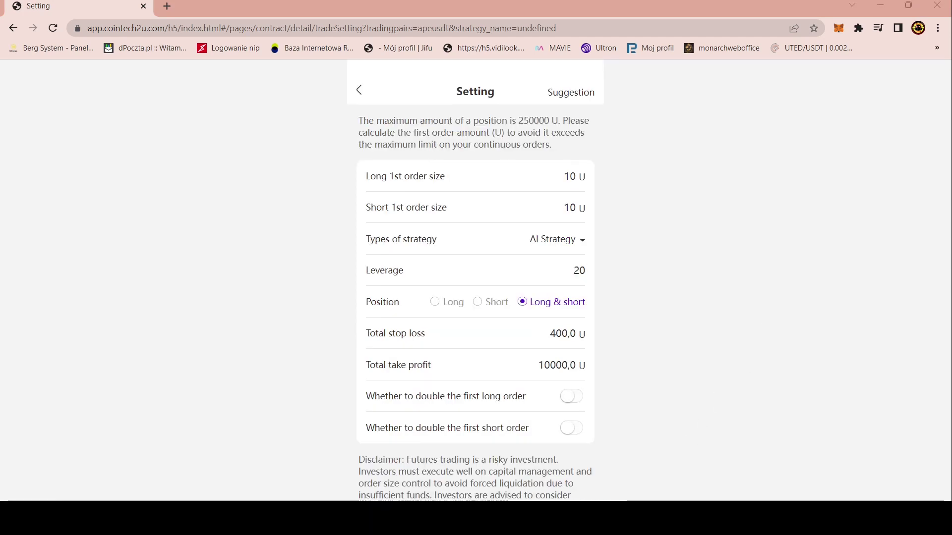
pyautogui.scroll(-2, 682, 308)
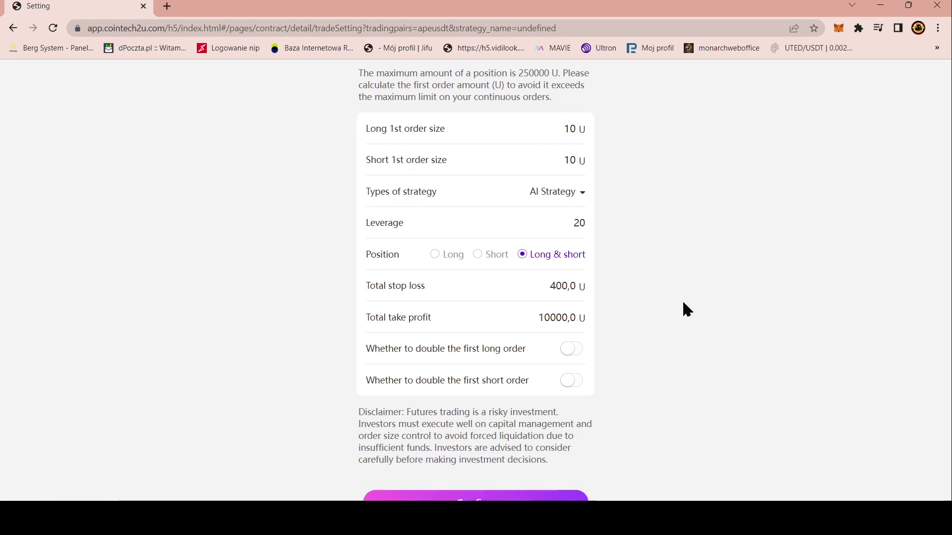
pyautogui.scroll(2, 675, 337)
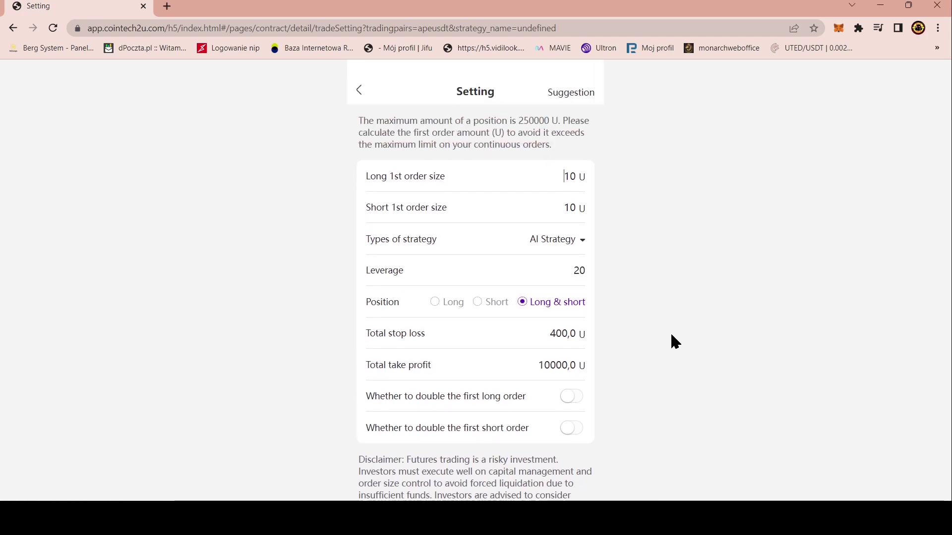
# Change the APE/USDT strategy type to Millionaire Strategy and set the position to Long & short
pyautogui.scroll(-2, 675, 342)
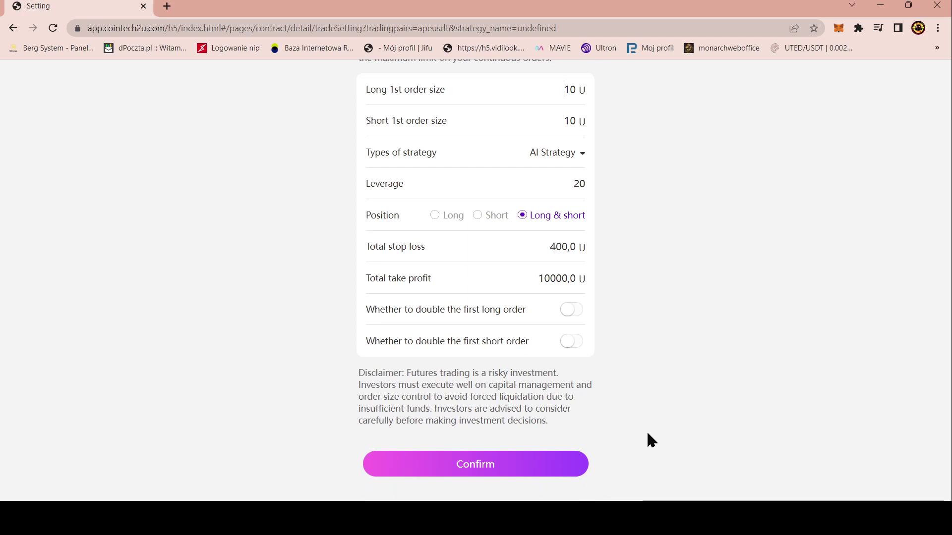
pyautogui.click(581, 148)
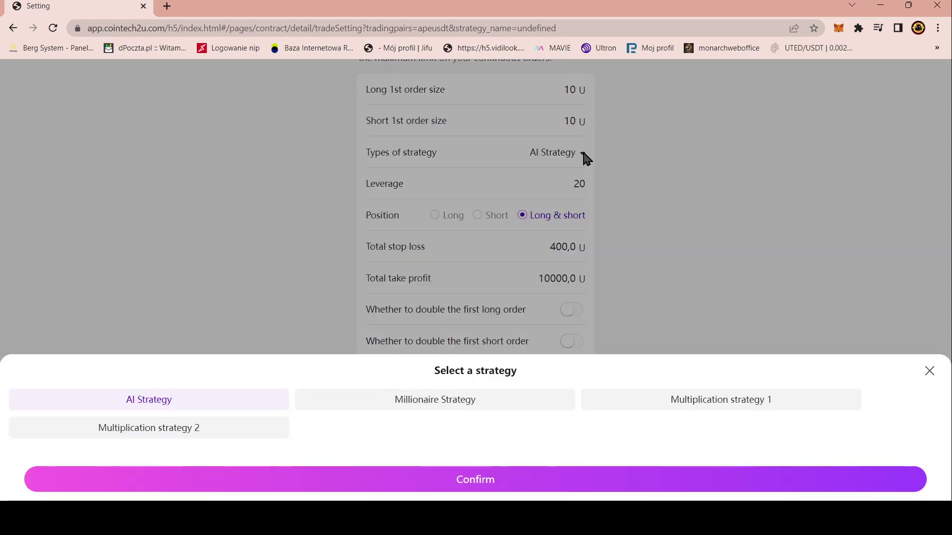
pyautogui.click(463, 402)
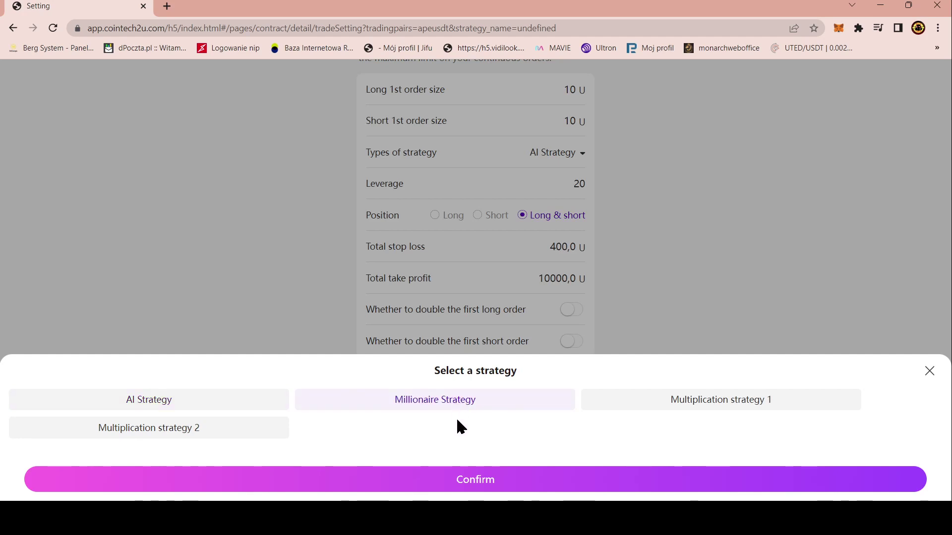
pyautogui.click(470, 483)
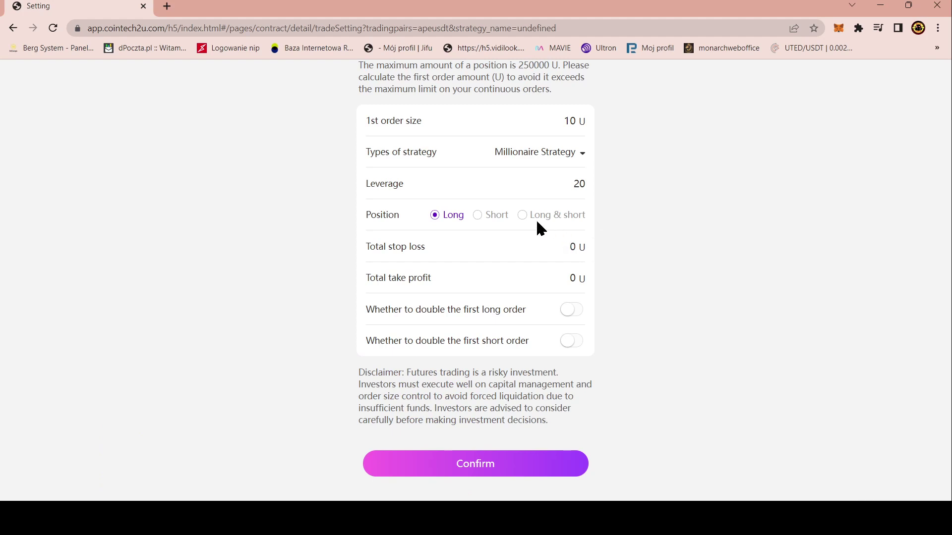
pyautogui.click(522, 215)
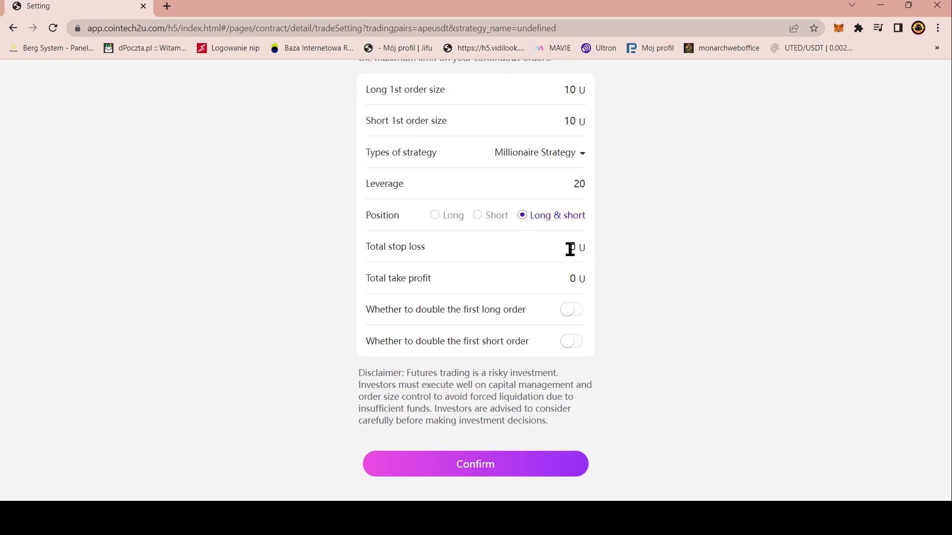
# Set the APE/USDT total stop loss to 400 U and the total take profit to 10000 U
pyautogui.write('00')
pyautogui.press('Left')
pyautogui.write('.')
pyautogui.press('BackSpace')
pyautogui.write(',')
pyautogui.click(571, 278)
pyautogui.write('.')
pyautogui.scroll(2, 638, 228)
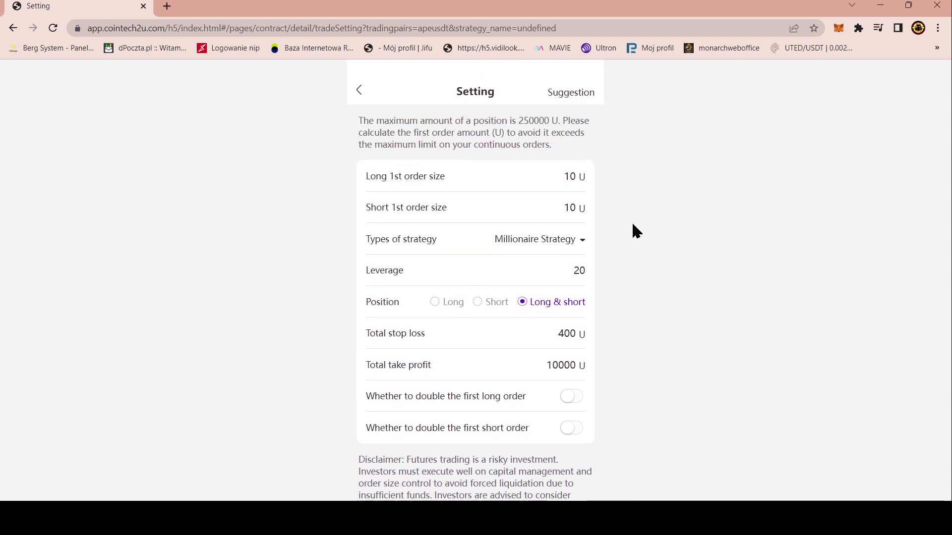
pyautogui.scroll(-2, 632, 224)
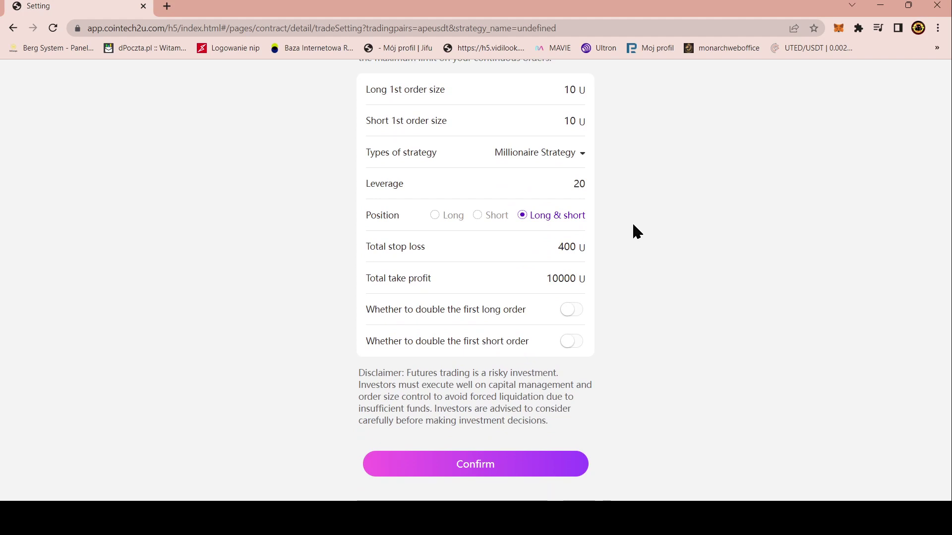
# Confirm Millionaire Strategy for APE/USDT again and reselect the Long & short position
pyautogui.click(581, 153)
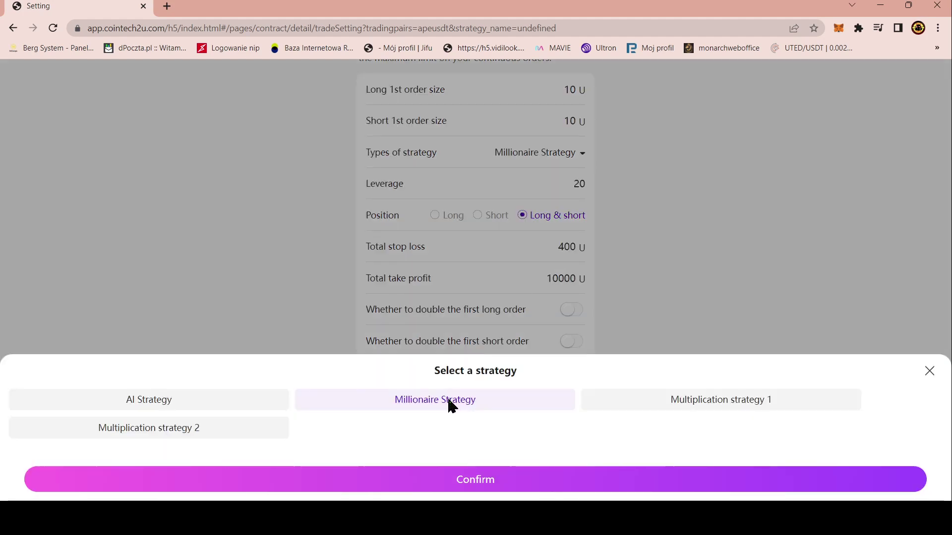
pyautogui.click(489, 481)
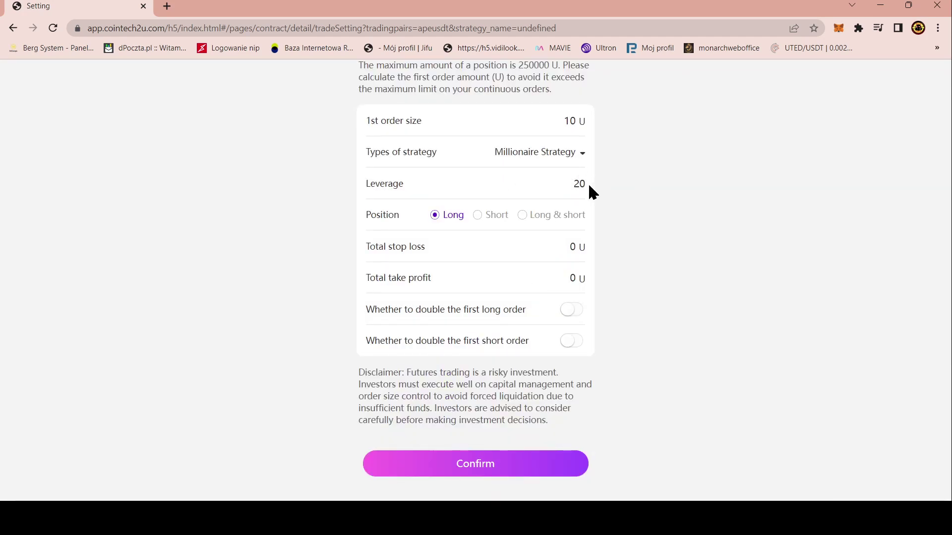
pyautogui.click(523, 215)
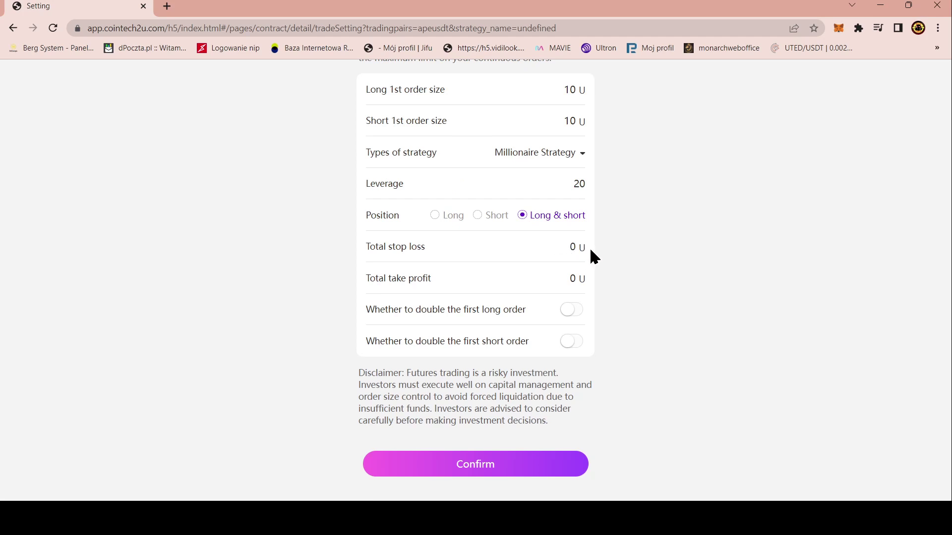
# Enter 400 U as total stop loss and 10000 U as total take profit, and try to confirm the APE/USDT settings
pyautogui.moveTo(565, 248); pyautogui.dragTo(575, 246)
pyautogui.write('400')
pyautogui.moveTo(574, 275); pyautogui.dragTo(563, 276)
pyautogui.click(516, 470)
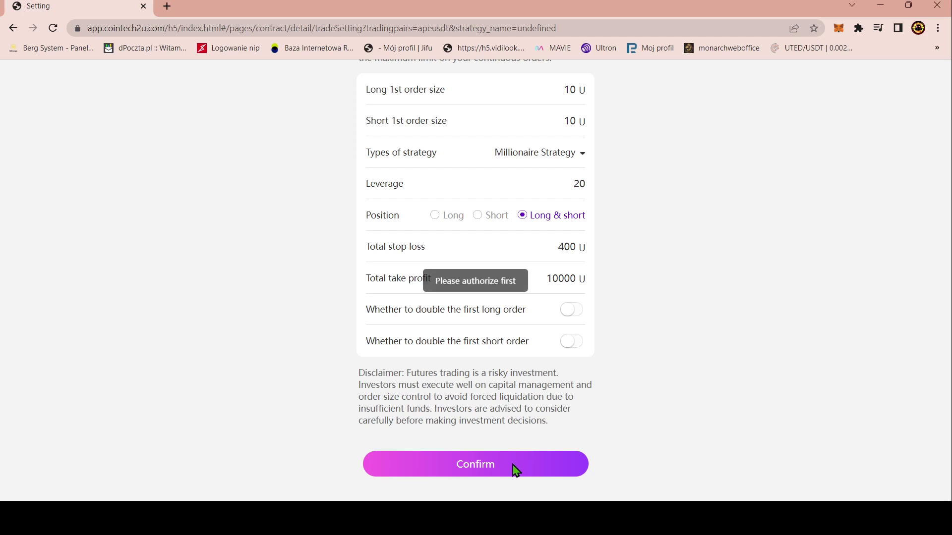
pyautogui.click(515, 471)
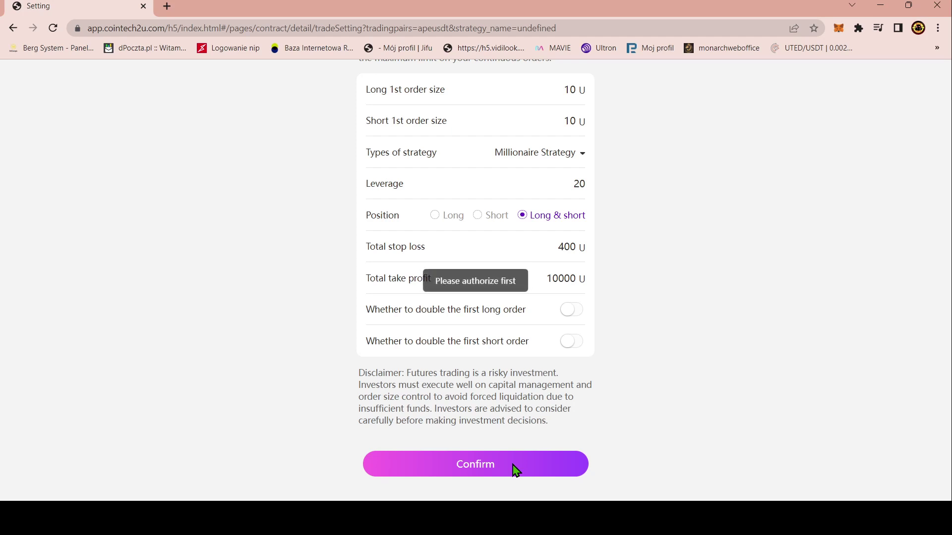
pyautogui.scroll(2, 656, 393)
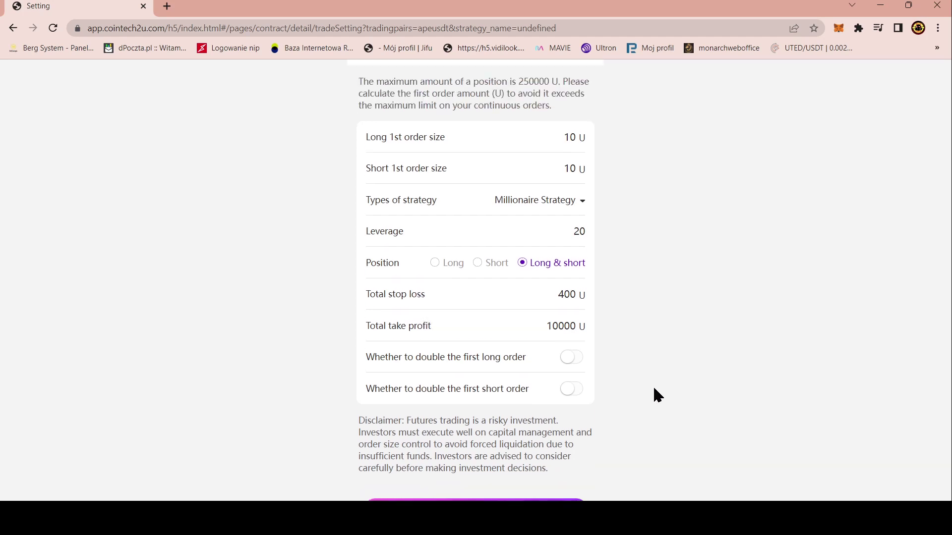
pyautogui.scroll(-2, 654, 389)
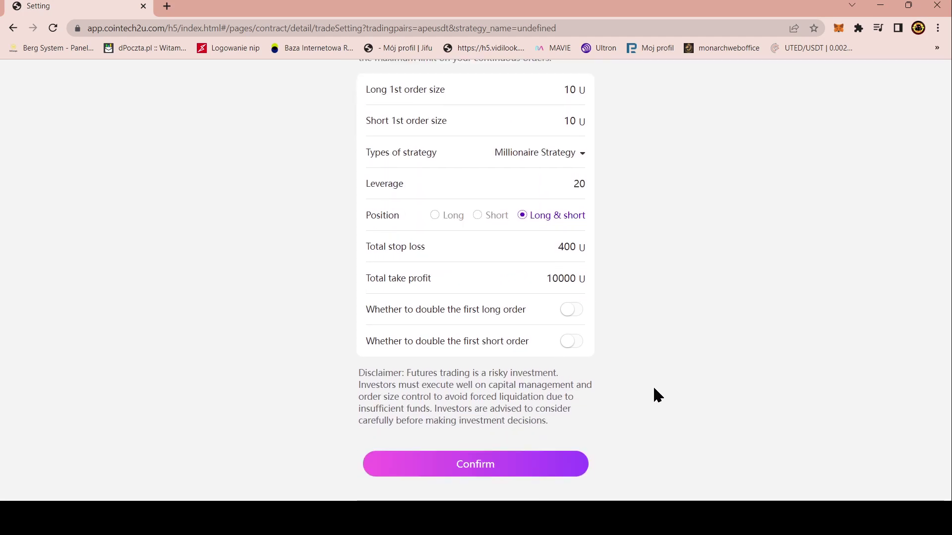
pyautogui.click(502, 477)
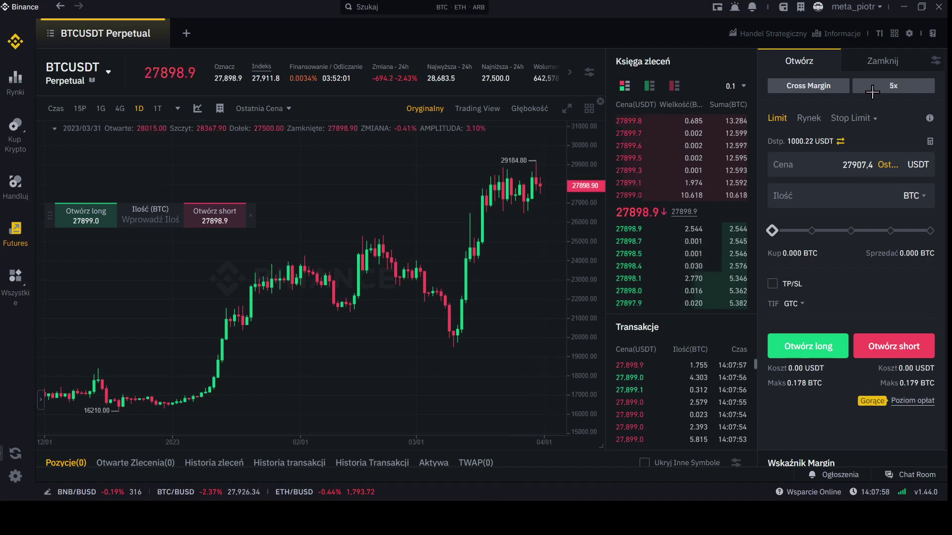
# In the Binance app, examine the position mode and asset mode in the futures trading preferences
pyautogui.click(877, 119)
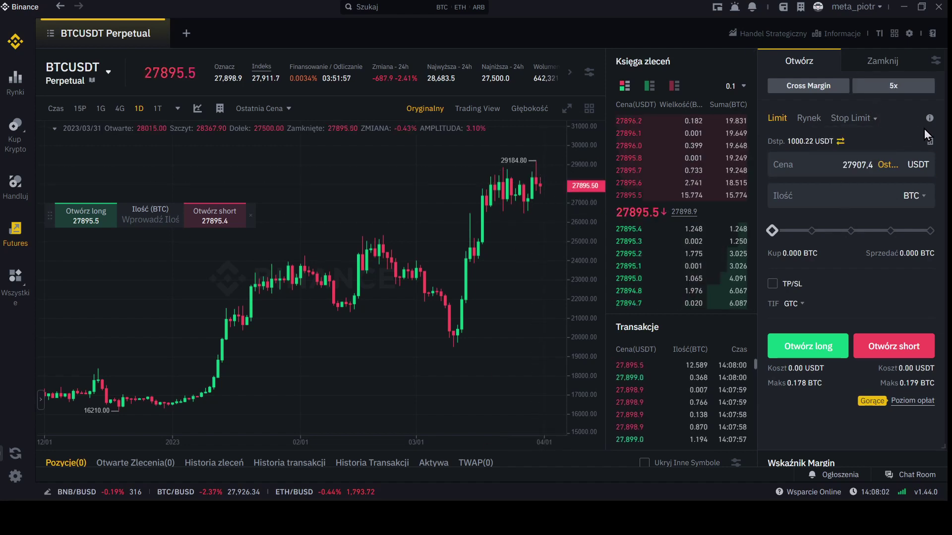
pyautogui.moveTo(930, 119)
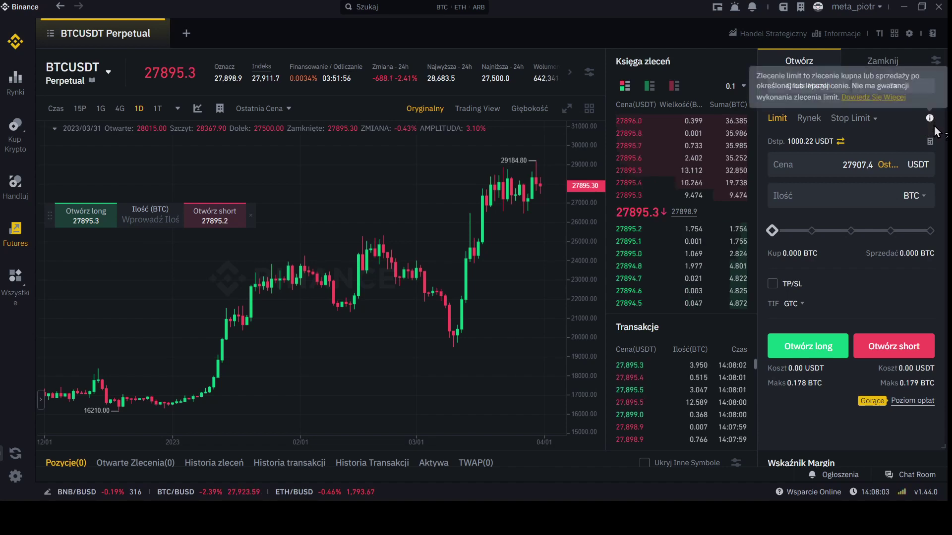
pyautogui.click(936, 61)
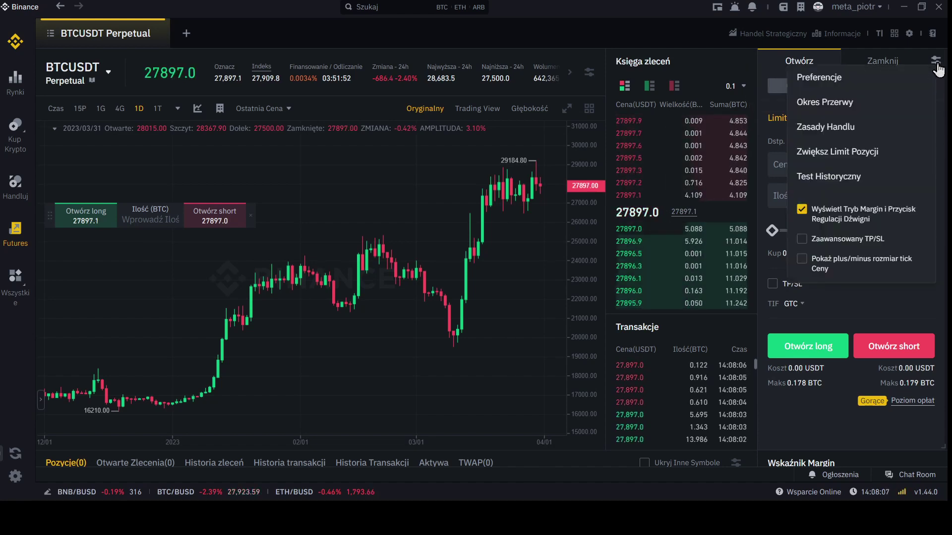
pyautogui.click(822, 79)
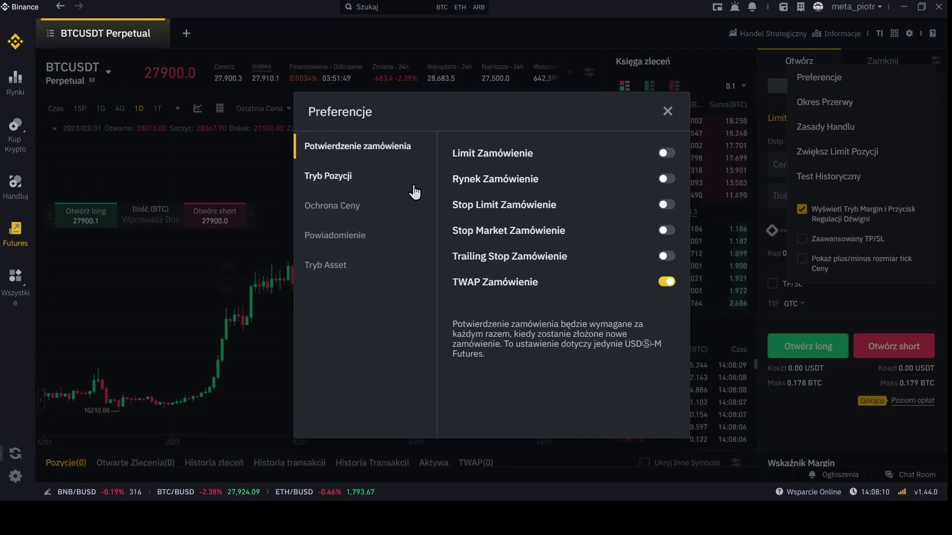
pyautogui.click(349, 180)
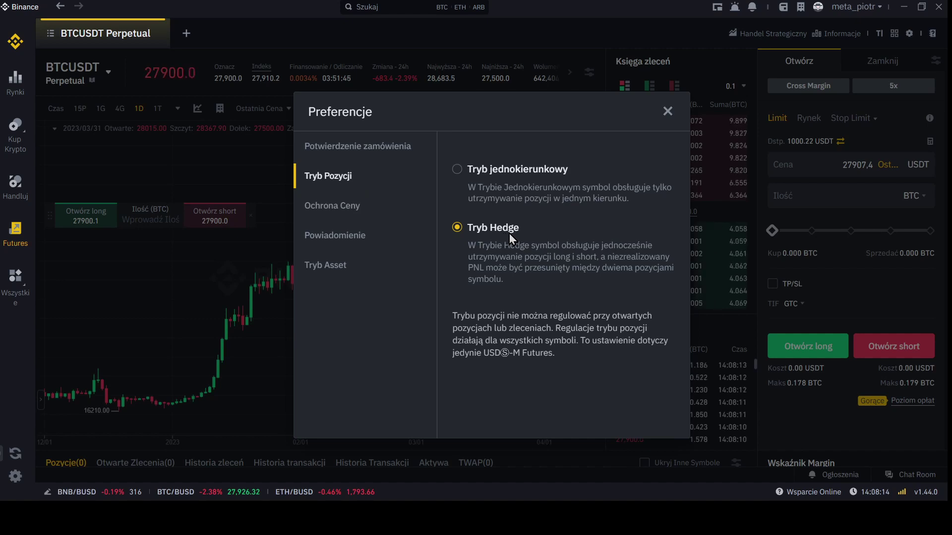
pyautogui.click(347, 267)
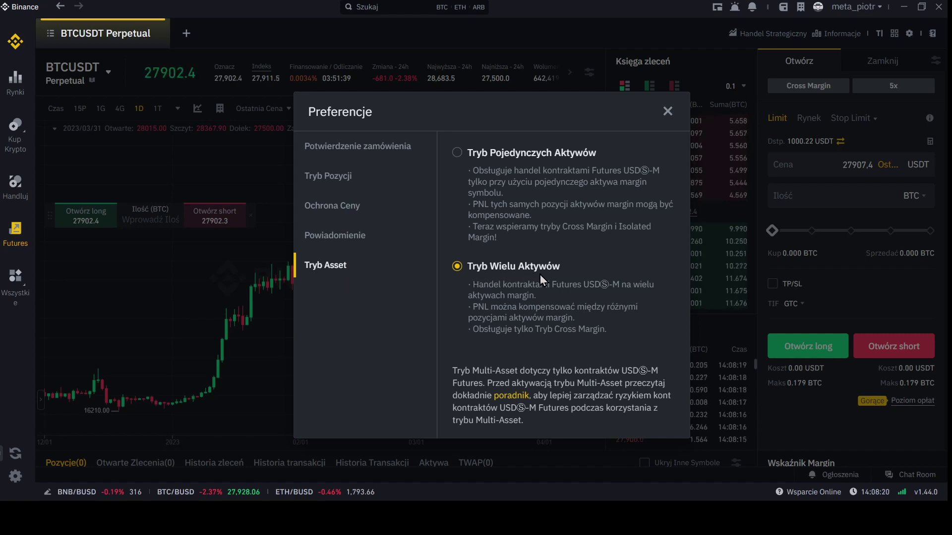
pyautogui.click(668, 111)
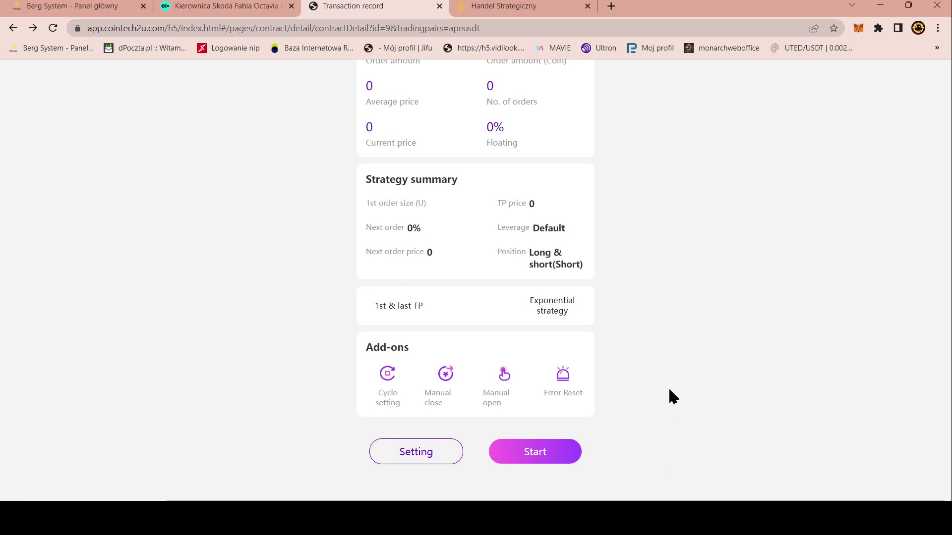
# Return to CoinTech2u in the browser, leave the APE/USDT page and look through the futures coin list
pyautogui.scroll(-3, 669, 391)
pyautogui.scroll(3, 669, 391)
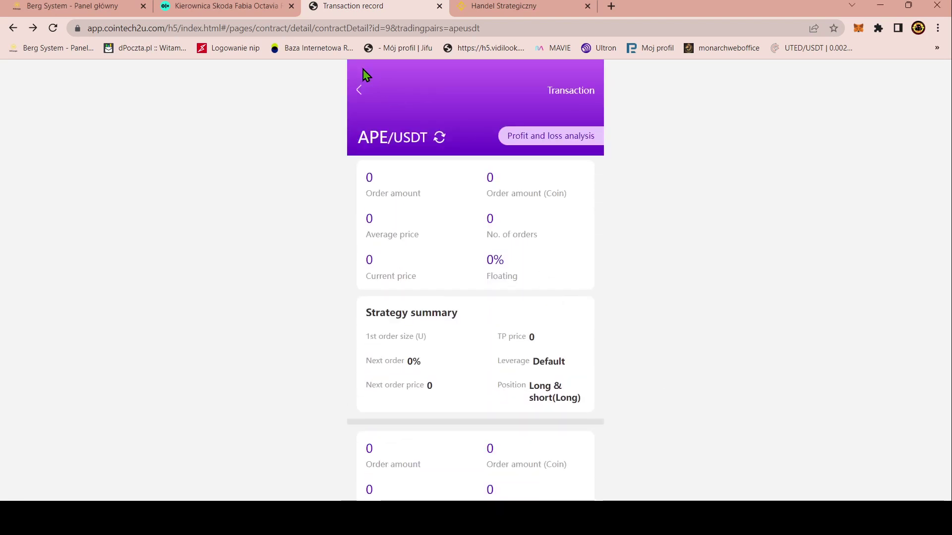
pyautogui.click(360, 90)
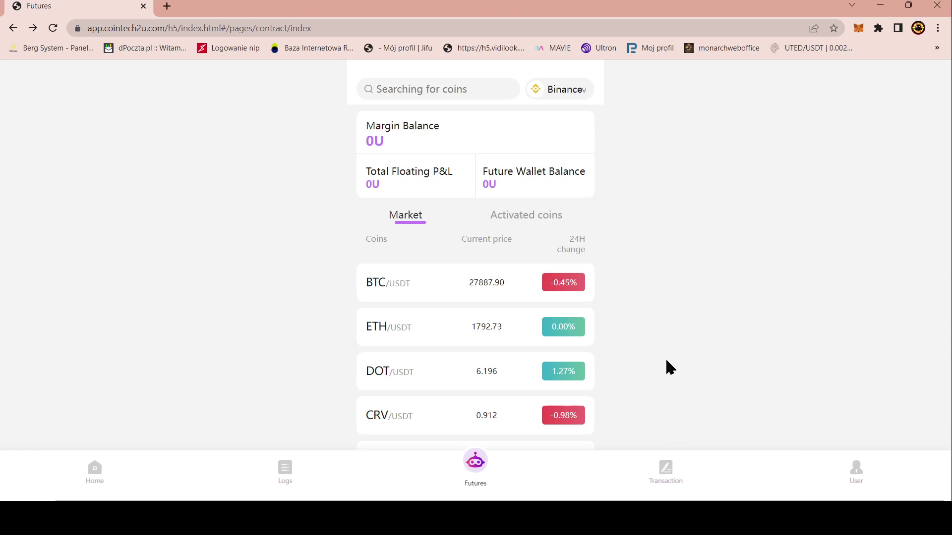
pyautogui.scroll(-3, 650, 353)
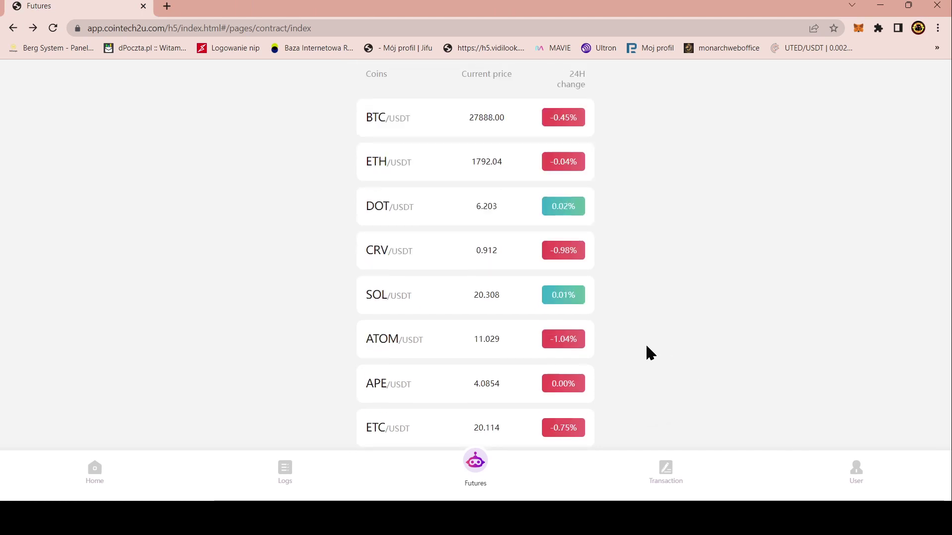
pyautogui.scroll(-3, 651, 353)
pyautogui.scroll(-3, 649, 353)
pyautogui.scroll(10, 648, 353)
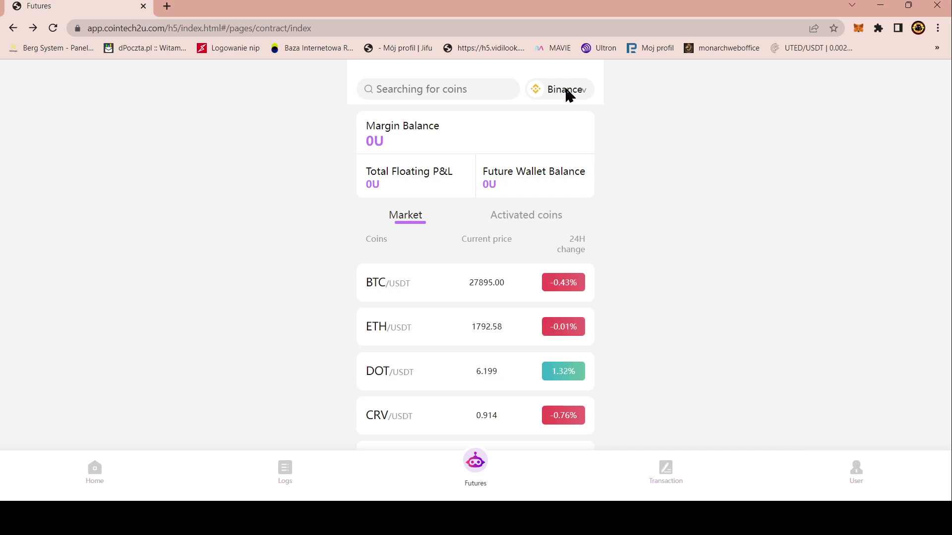
# Search the futures coins for doge and open the trade settings of DOGE/USDT
pyautogui.click(425, 93)
pyautogui.write('doge')
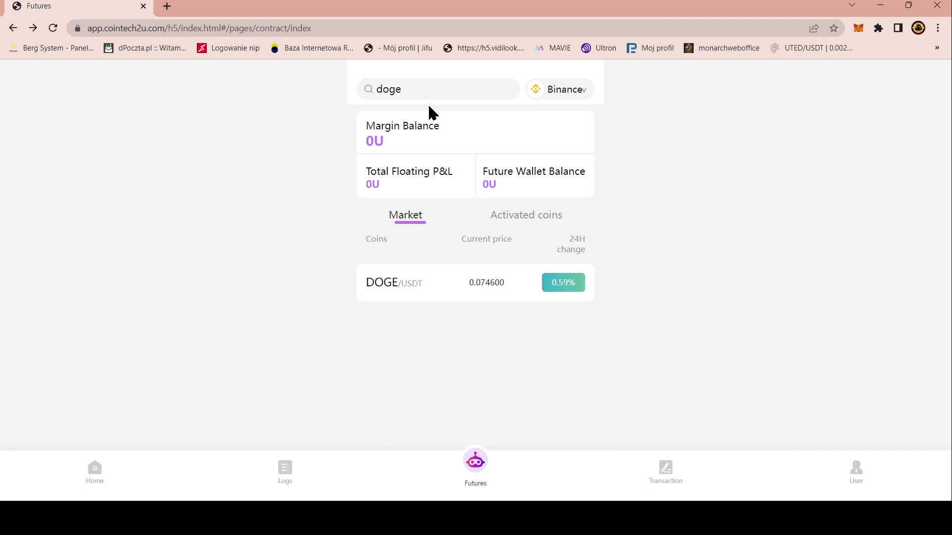
pyautogui.click(430, 285)
pyautogui.scroll(-5, 429, 281)
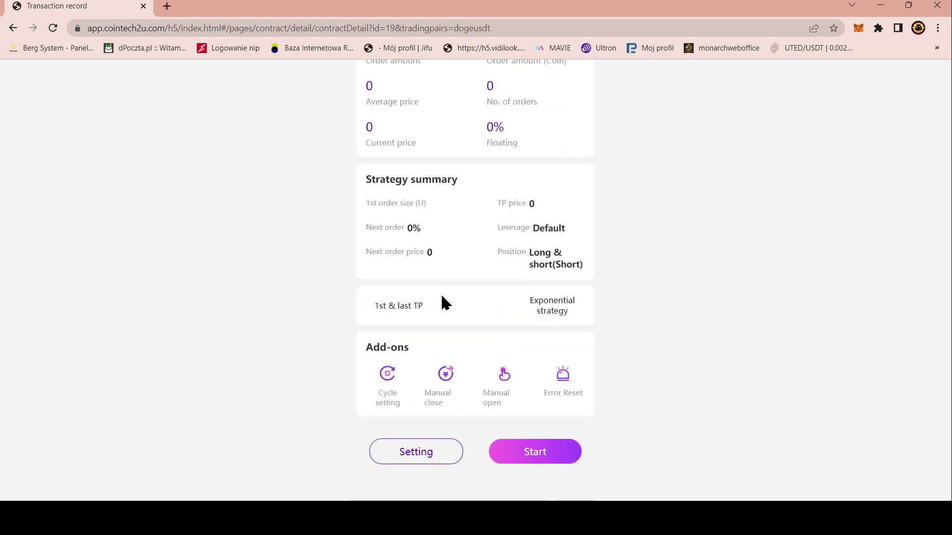
pyautogui.click(416, 462)
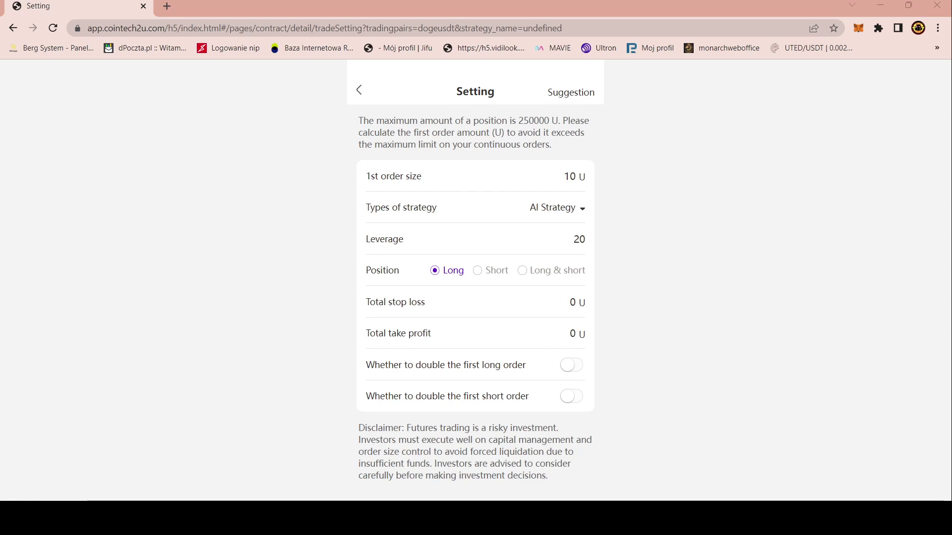
# Set the DOGE/USDT strategy type to Millionaire Strategy and the position to Long & short
pyautogui.hotkey('alt', 'Tab')
pyautogui.click(580, 210)
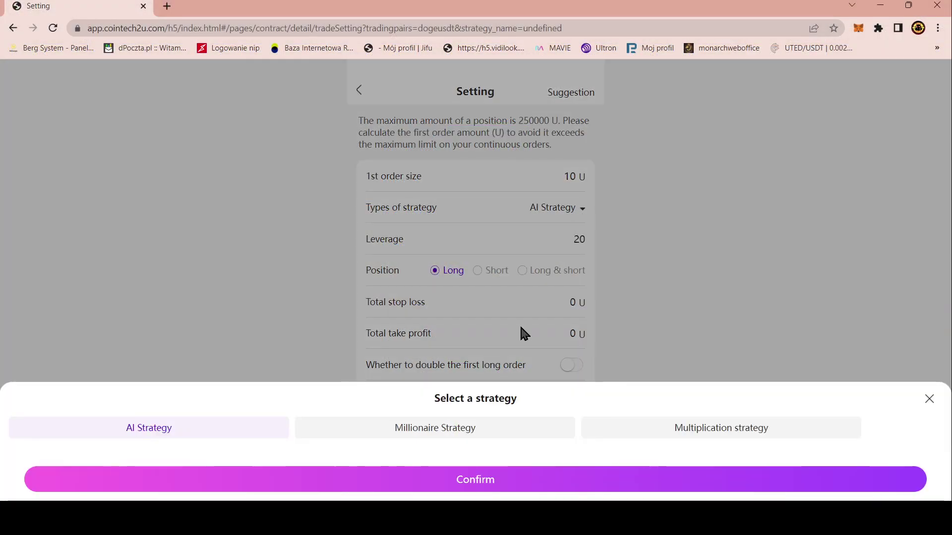
pyautogui.click(476, 429)
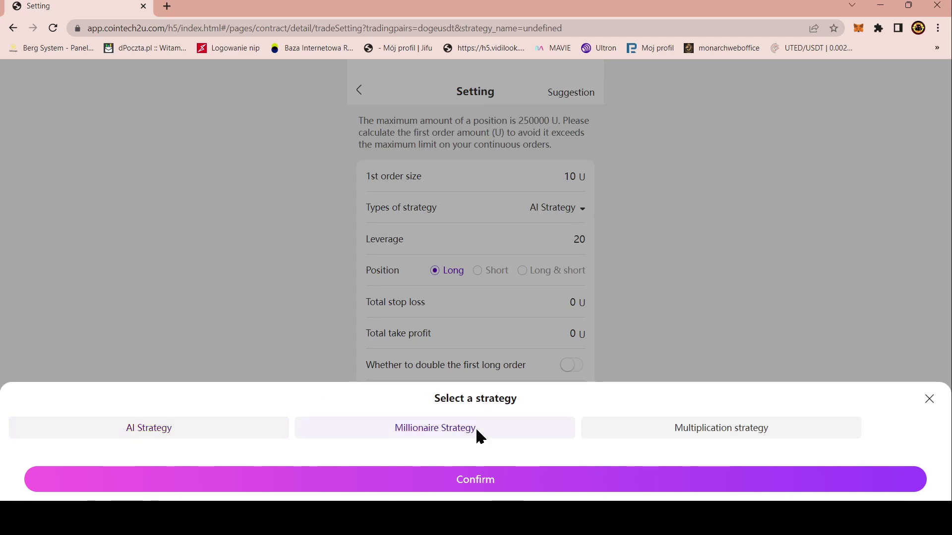
pyautogui.click(479, 480)
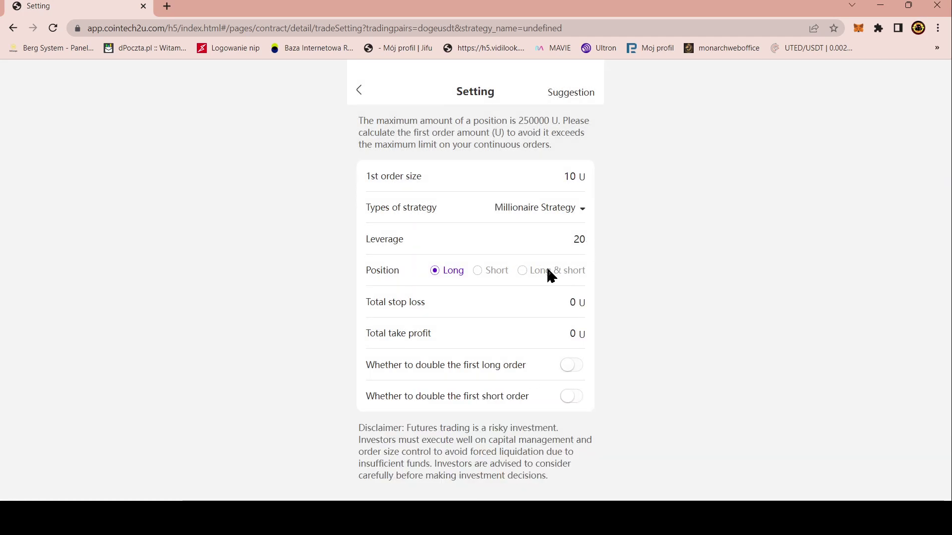
pyautogui.click(527, 274)
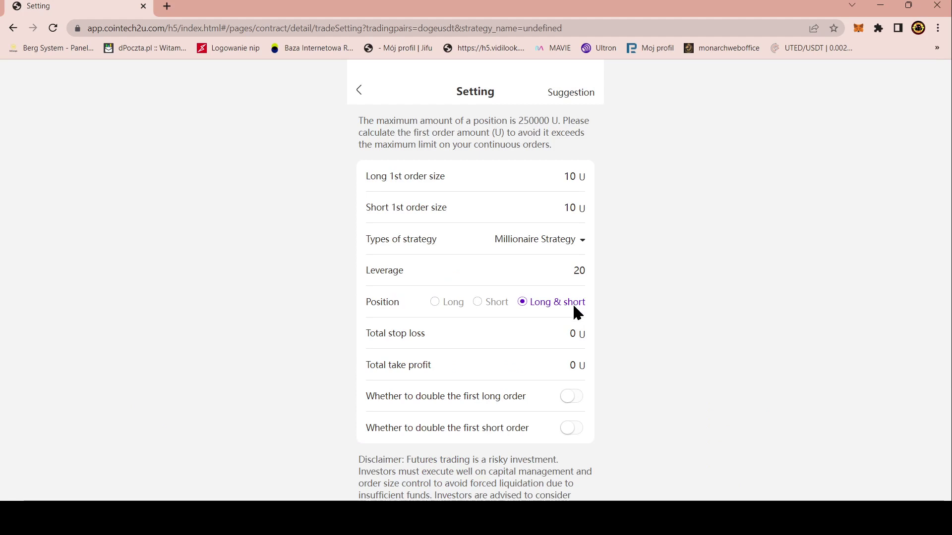
# Set the DOGE/USDT total stop loss to 400 U and the total take profit to 10000 U
pyautogui.doubleClick(574, 335)
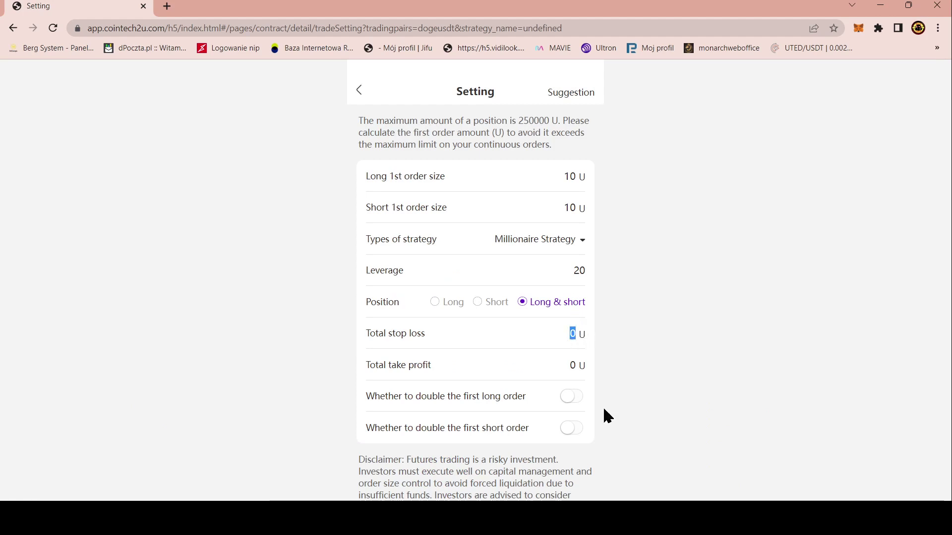
pyautogui.write('400')
pyautogui.doubleClick(572, 366)
pyautogui.write('1')
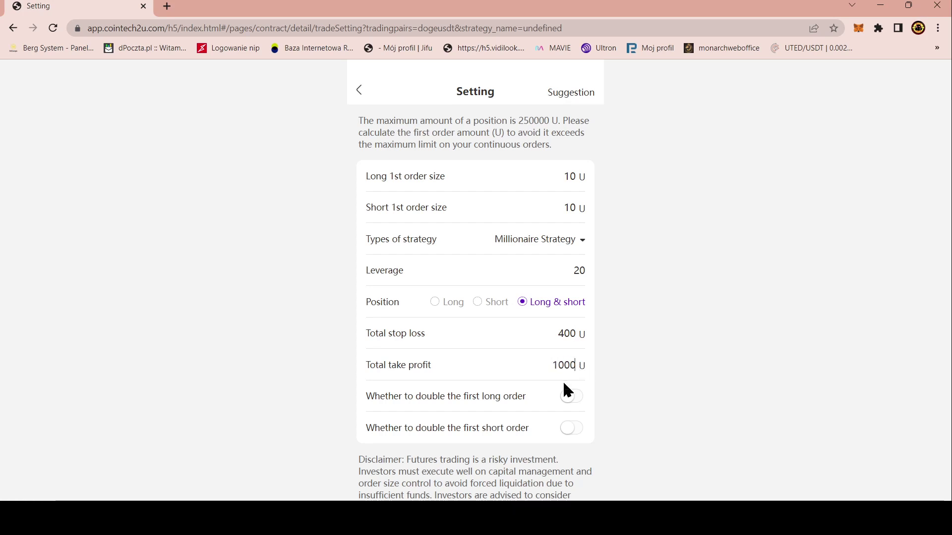
pyautogui.write('0000')
# Save the DOGE/USDT trade settings and start the bot for this pair, confirming the start
pyautogui.scroll(-3, 567, 381)
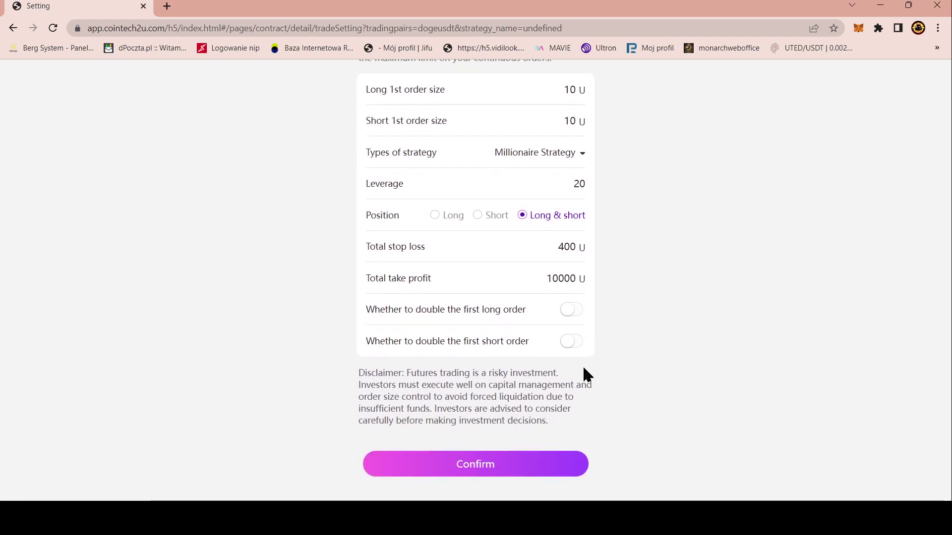
pyautogui.click(510, 468)
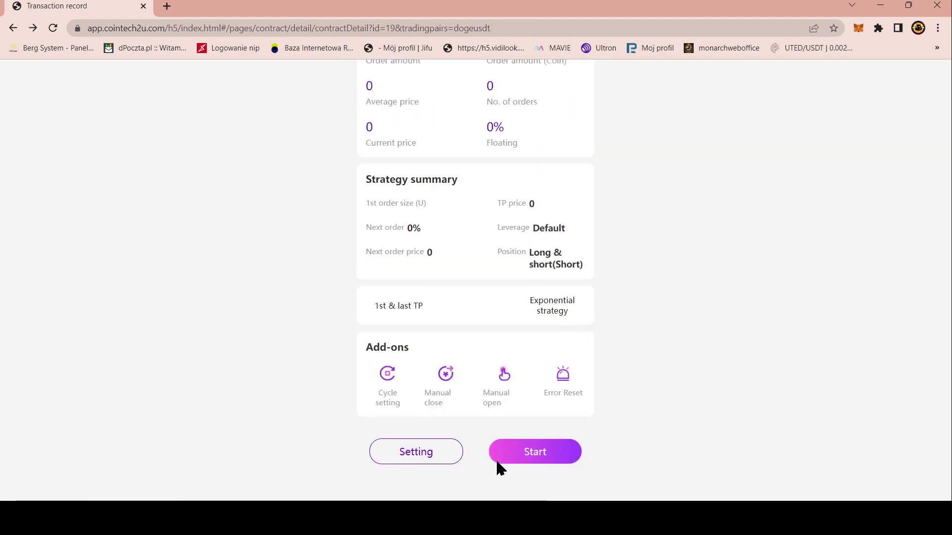
pyautogui.click(522, 447)
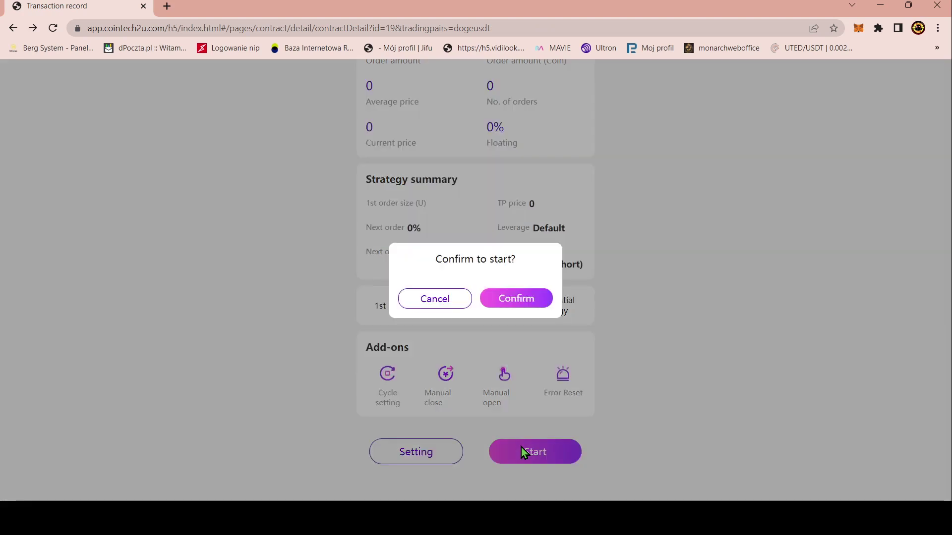
pyautogui.click(517, 300)
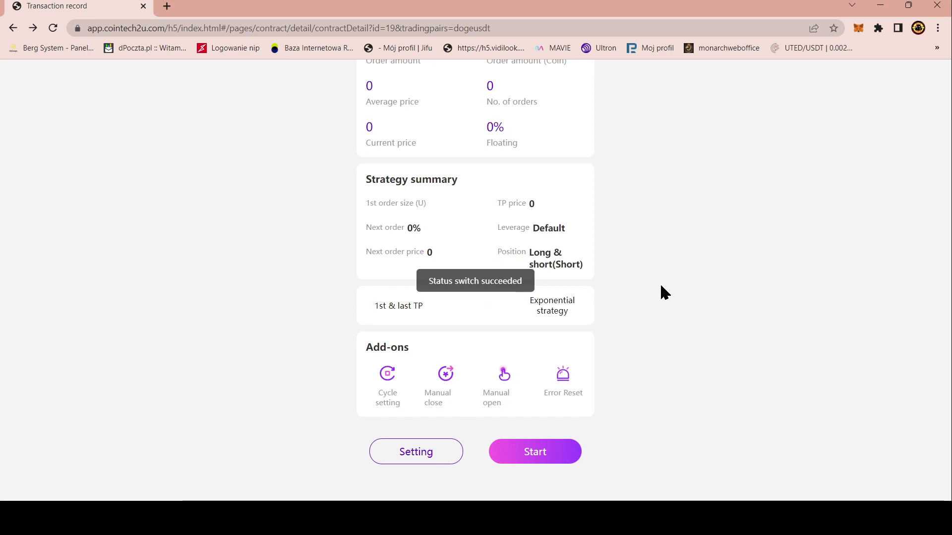
# Leave the DOGE/USDT page and clear the doge search in the futures coin list
pyautogui.scroll(-7, 658, 286)
pyautogui.scroll(7, 652, 284)
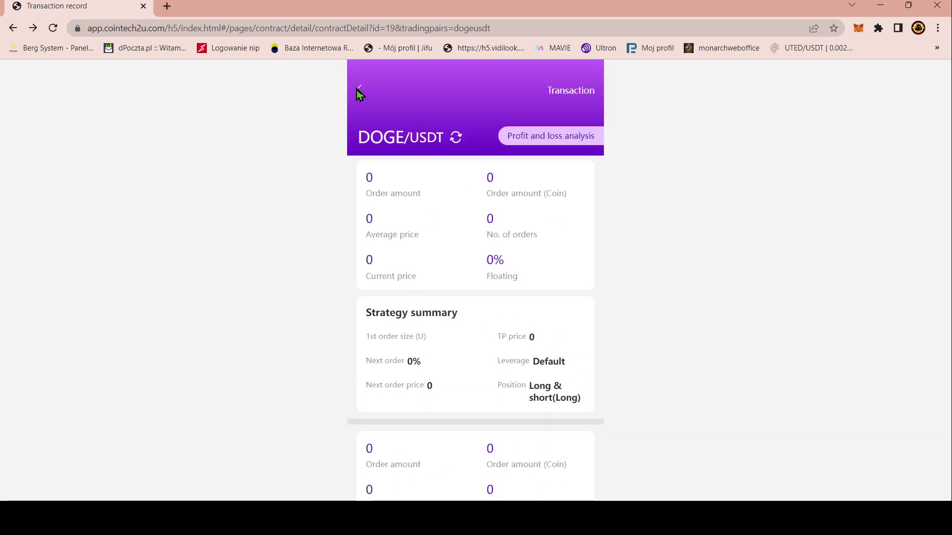
pyautogui.click(13, 28)
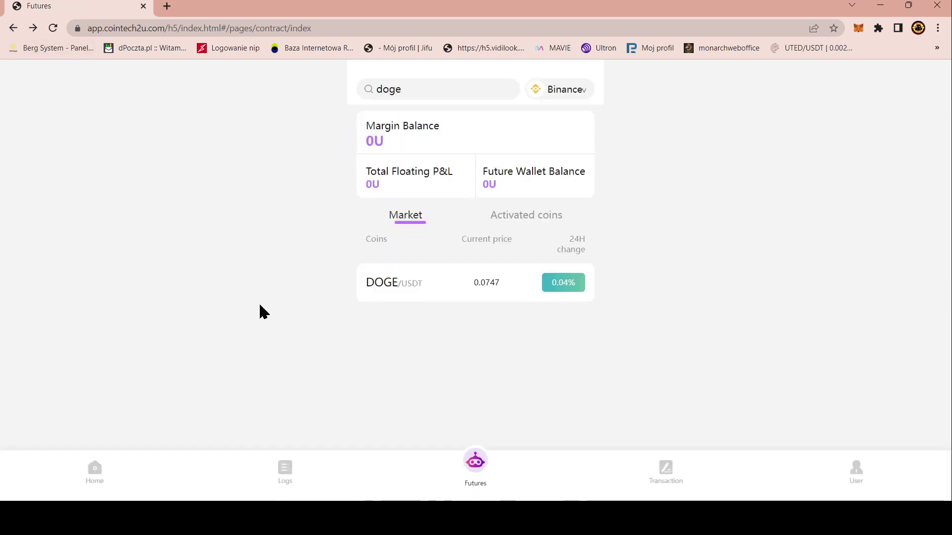
pyautogui.moveTo(420, 90); pyautogui.dragTo(376, 203)
pyautogui.press('BackSpace')
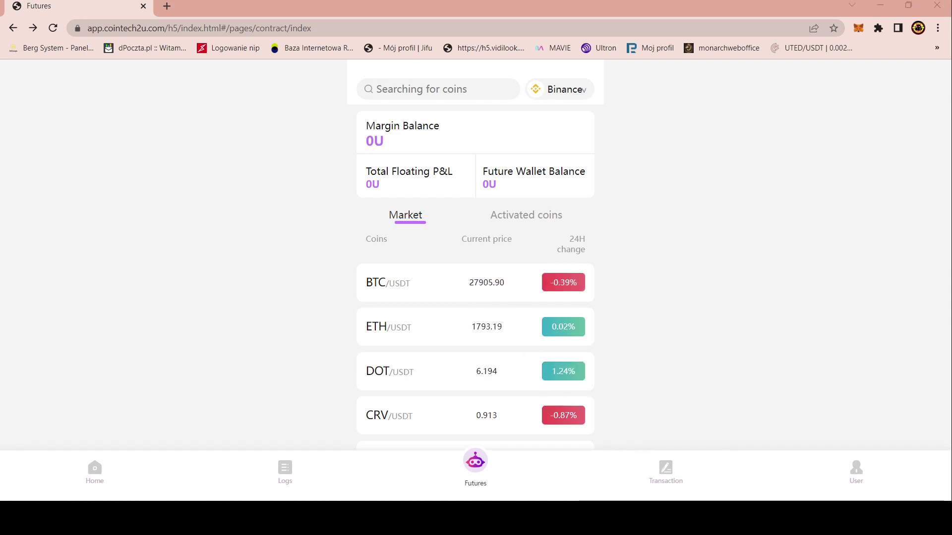
pyautogui.hotkey('alt', 'Tab')
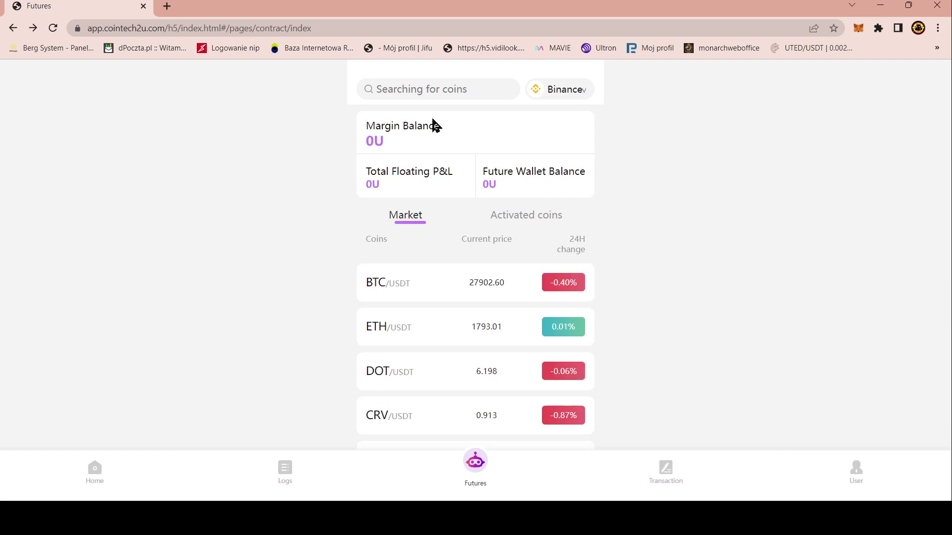
# Search the futures coins for matic and open the trade settings of MATIC/USDT
pyautogui.write('matic')
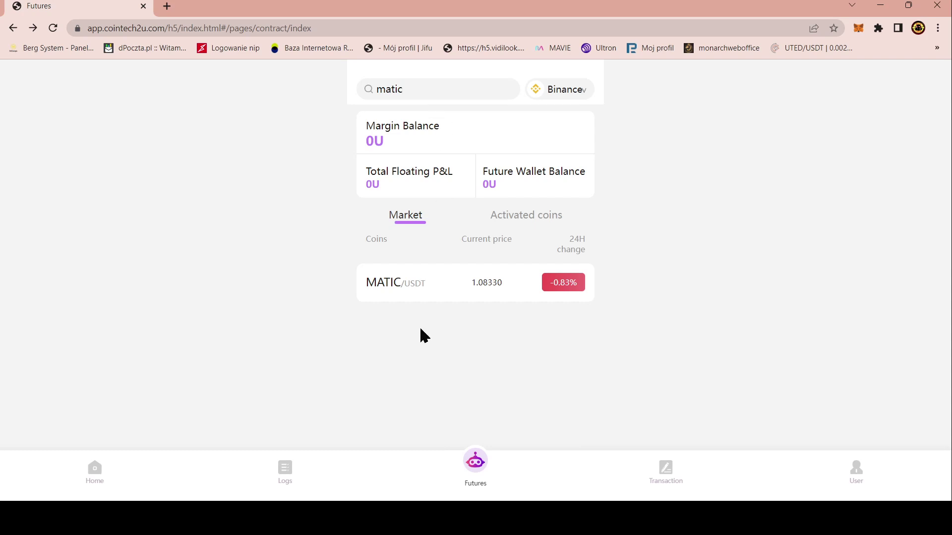
pyautogui.click(403, 297)
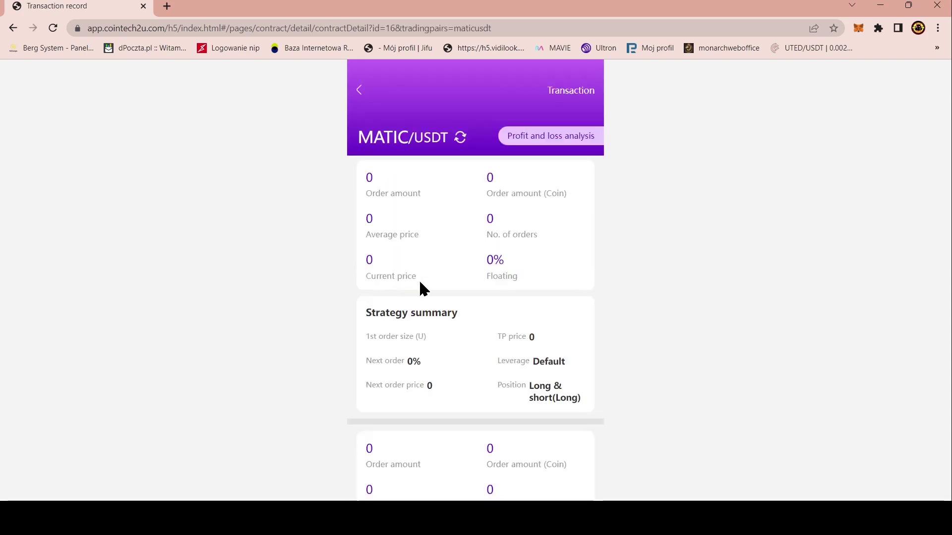
pyautogui.scroll(-3, 509, 272)
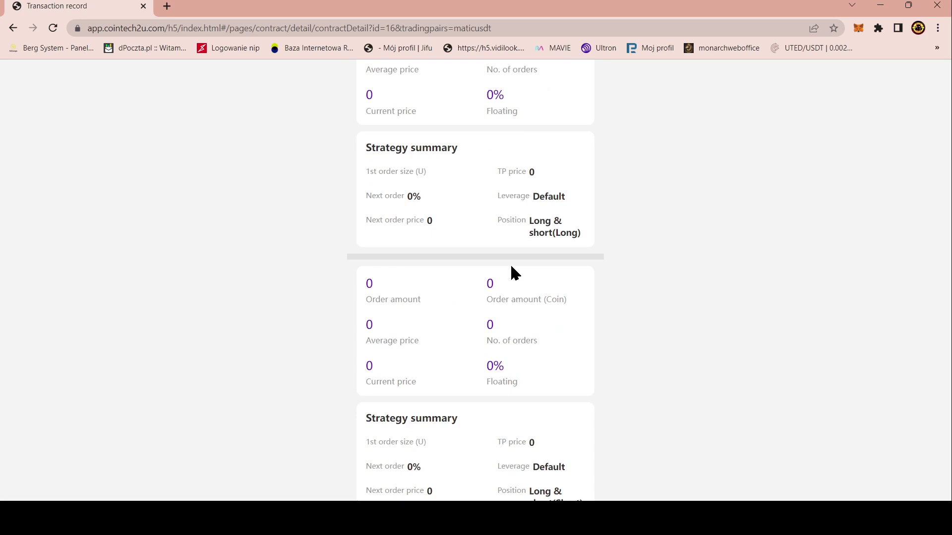
pyautogui.scroll(3, 509, 272)
pyautogui.scroll(-3, 510, 265)
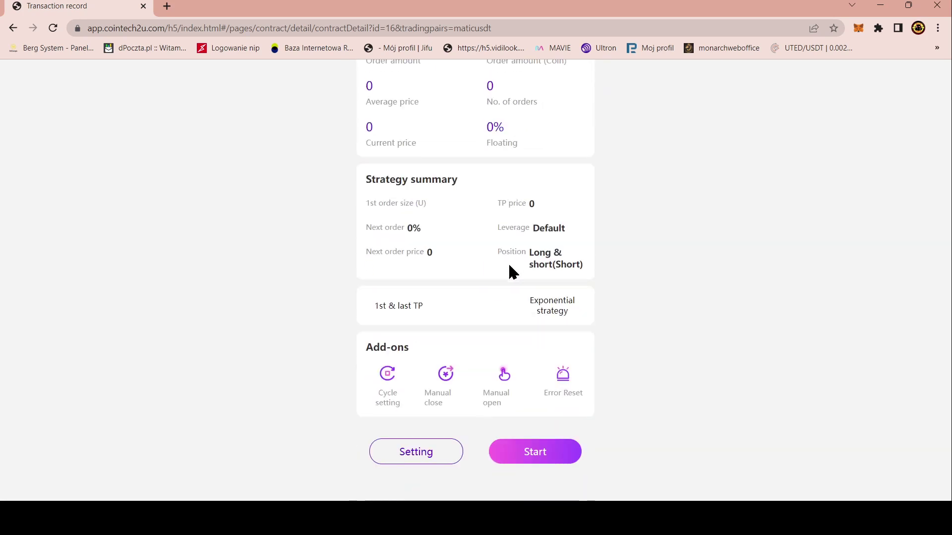
pyautogui.click(413, 453)
# Set the MATIC/USDT strategy type to Millionaire Strategy and the position to Long & short
pyautogui.click(573, 211)
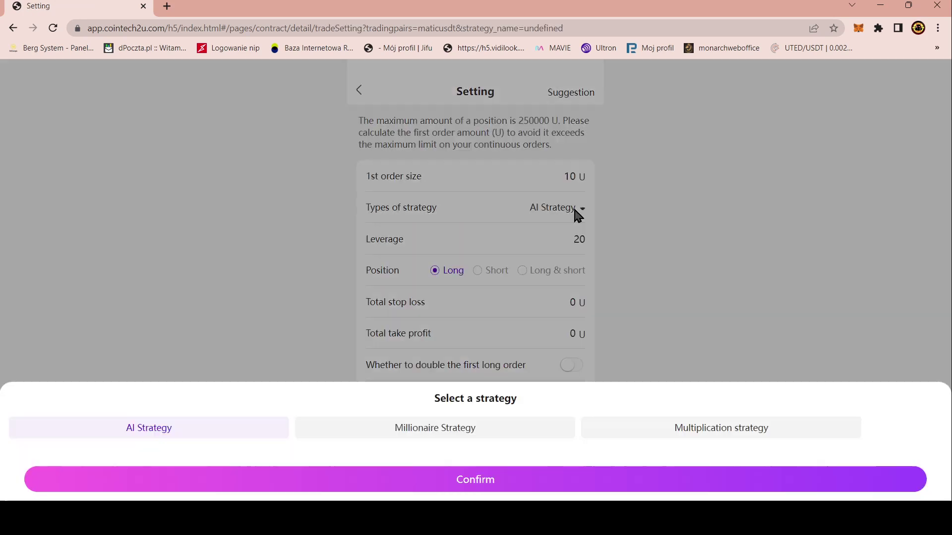
pyautogui.click(486, 427)
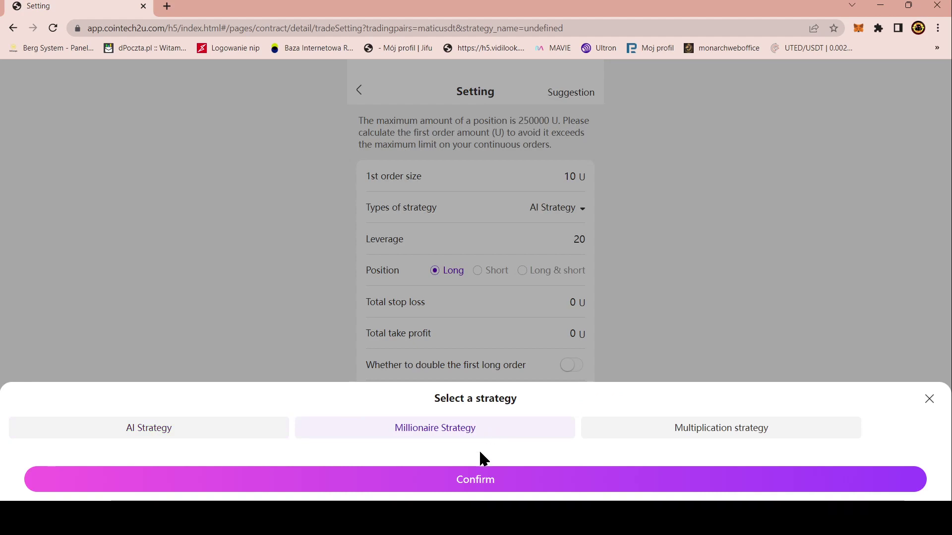
pyautogui.click(475, 479)
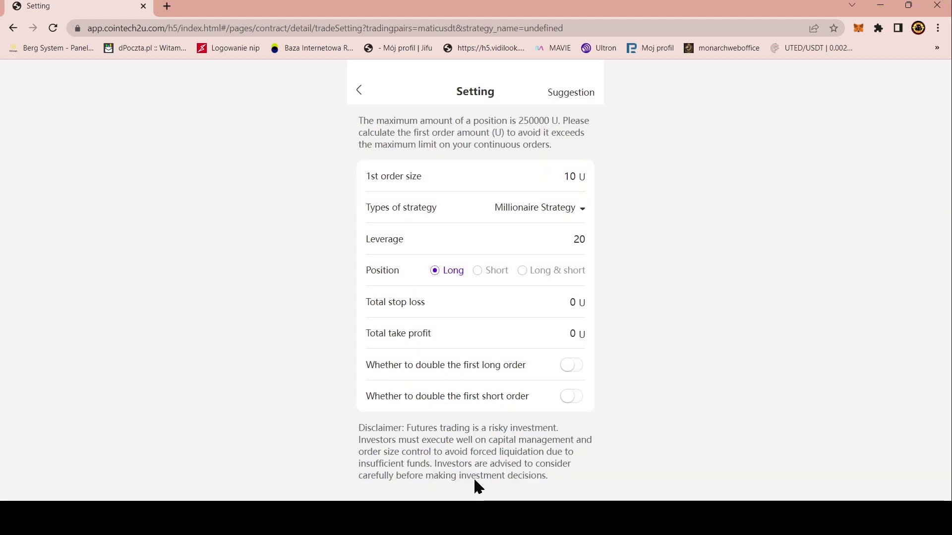
pyautogui.click(523, 271)
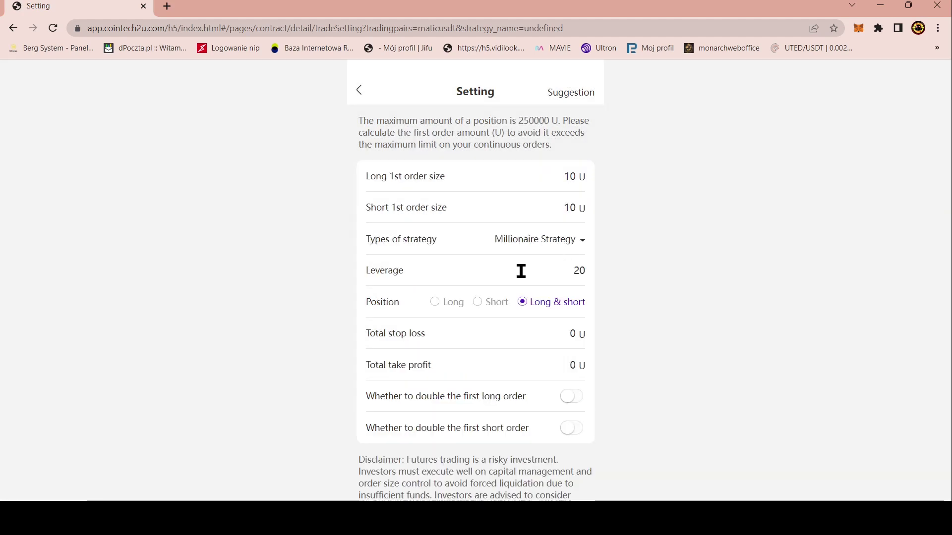
# Set the MATIC/USDT total stop loss to 400 U and the total take profit to 10000 U
pyautogui.click(578, 336)
pyautogui.write('400')
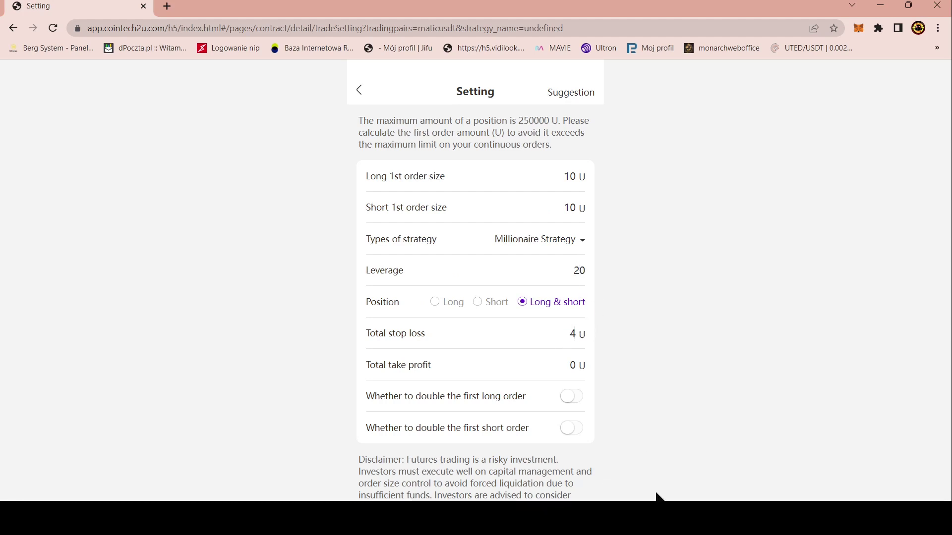
pyautogui.click(574, 359)
pyautogui.write('10000')
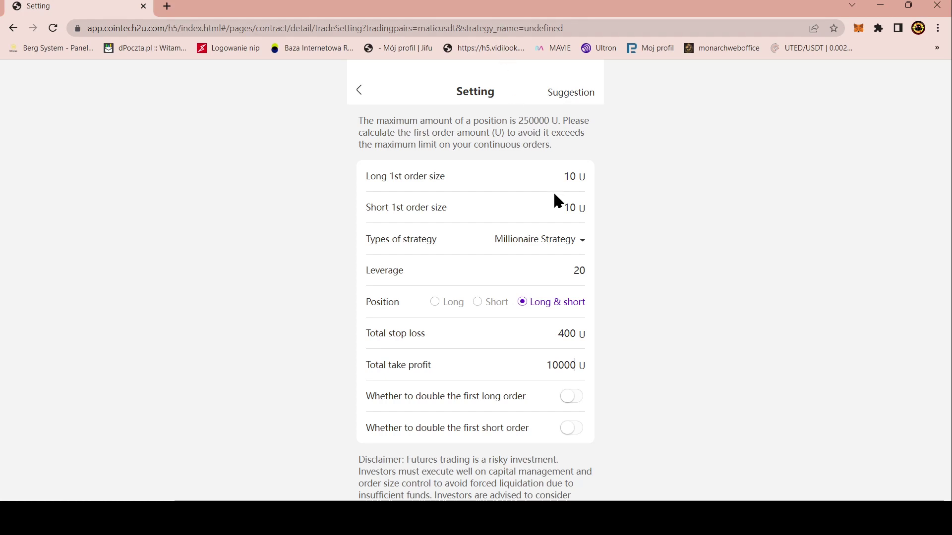
# Save the MATIC/USDT trade settings and start the bot for this pair, confirming the start
pyautogui.scroll(-1, 555, 200)
pyautogui.scroll(-1, 555, 198)
pyautogui.click(519, 476)
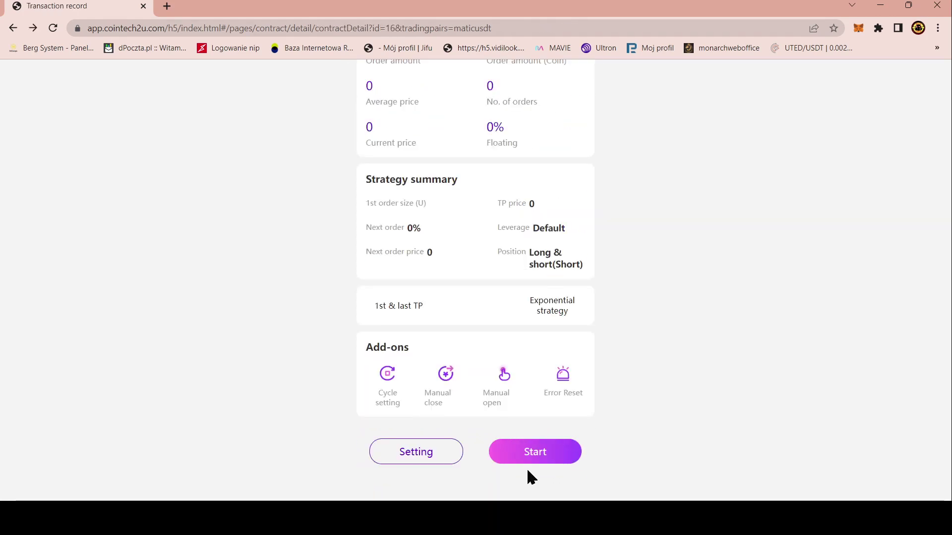
pyautogui.click(529, 461)
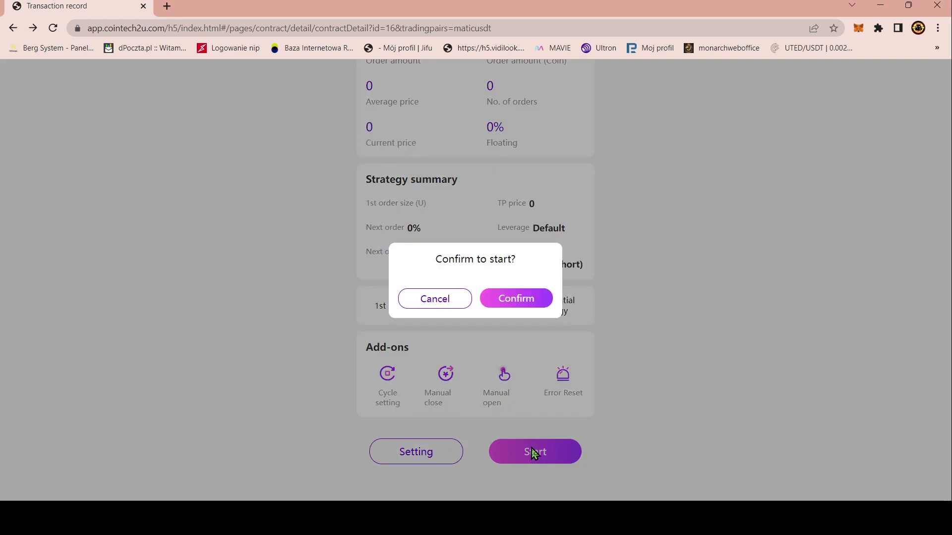
pyautogui.click(520, 305)
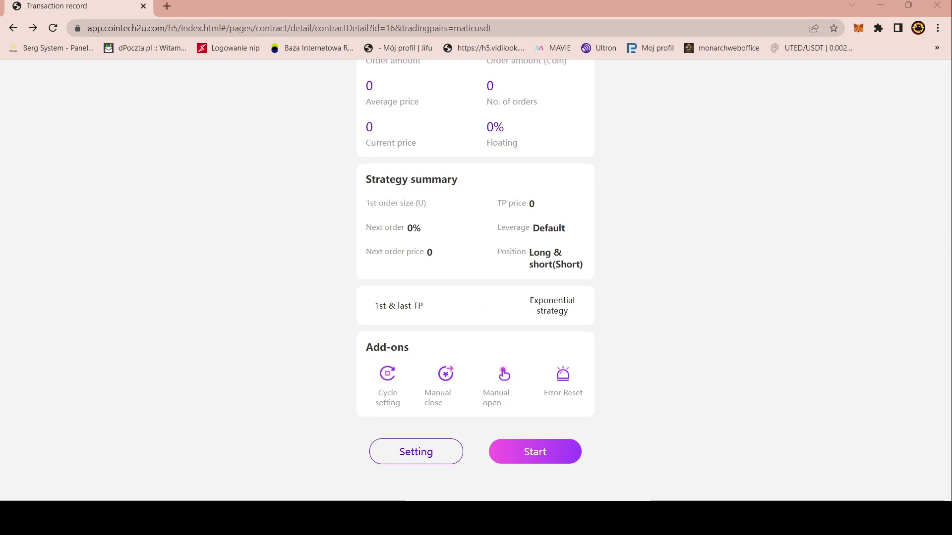
# Check the coin order in the Excel settings sheet, and return to the CoinTech2u futures coin list in the browser
pyautogui.hotkey('alt', 'Tab')
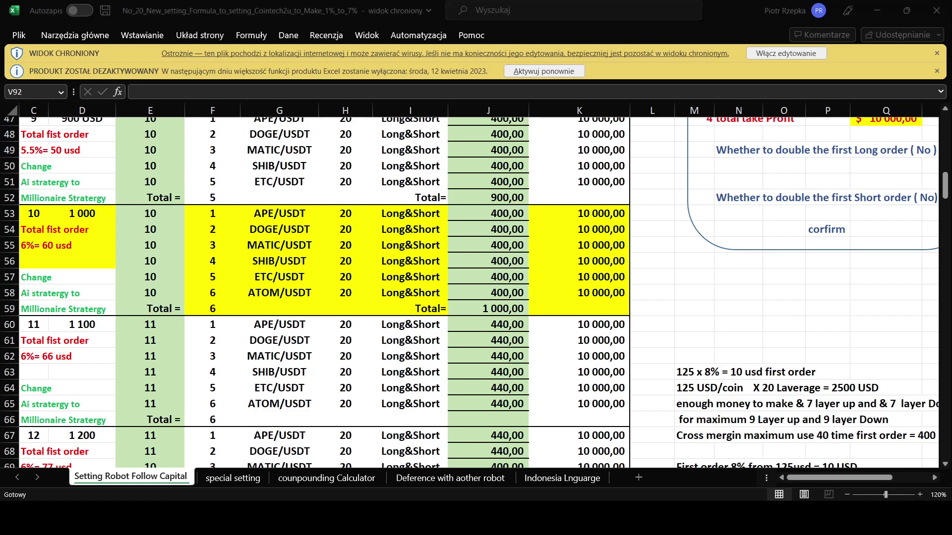
pyautogui.hotkey('alt', 'Tab')
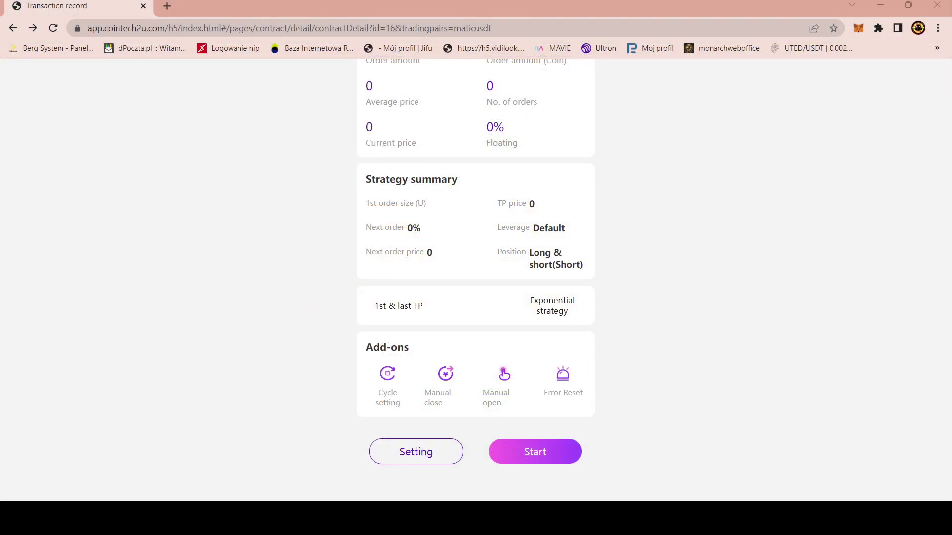
pyautogui.scroll(8, 465, 221)
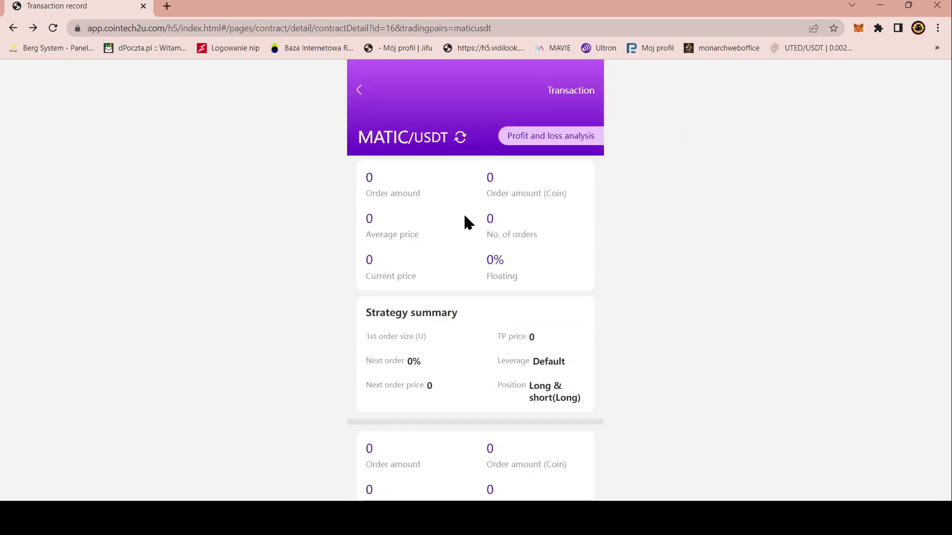
pyautogui.click(359, 91)
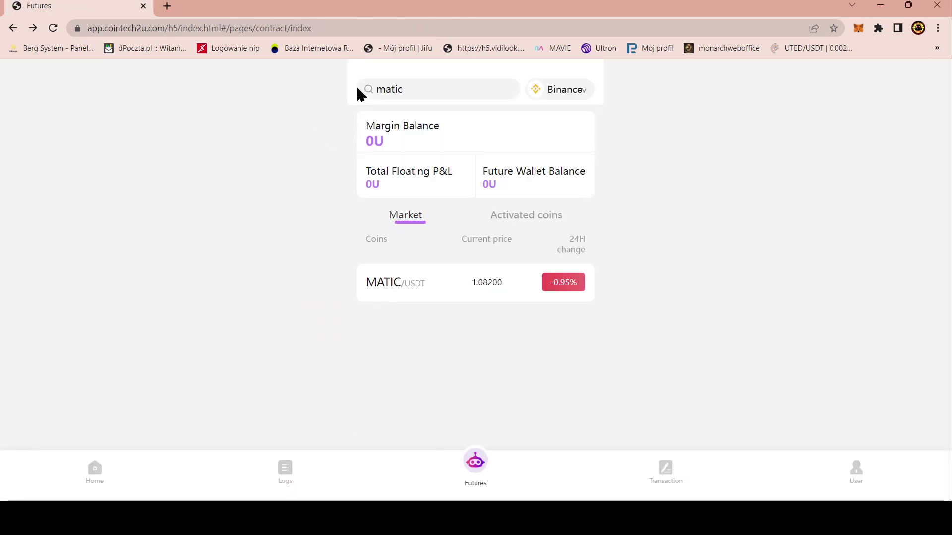
# Search the futures coins for shib and open the trade settings of 1000SHIB/USDT
pyautogui.moveTo(418, 89); pyautogui.dragTo(359, 98)
pyautogui.write('sh')
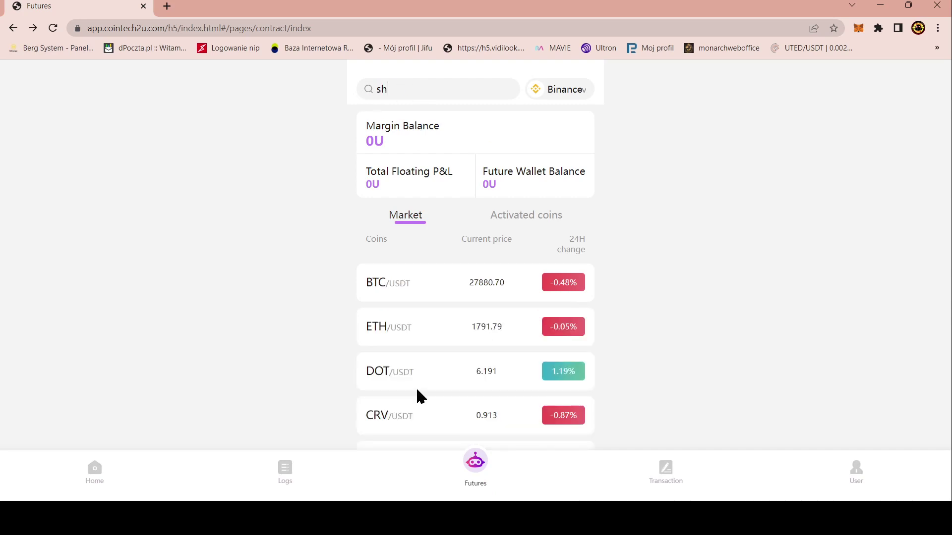
pyautogui.write('ib')
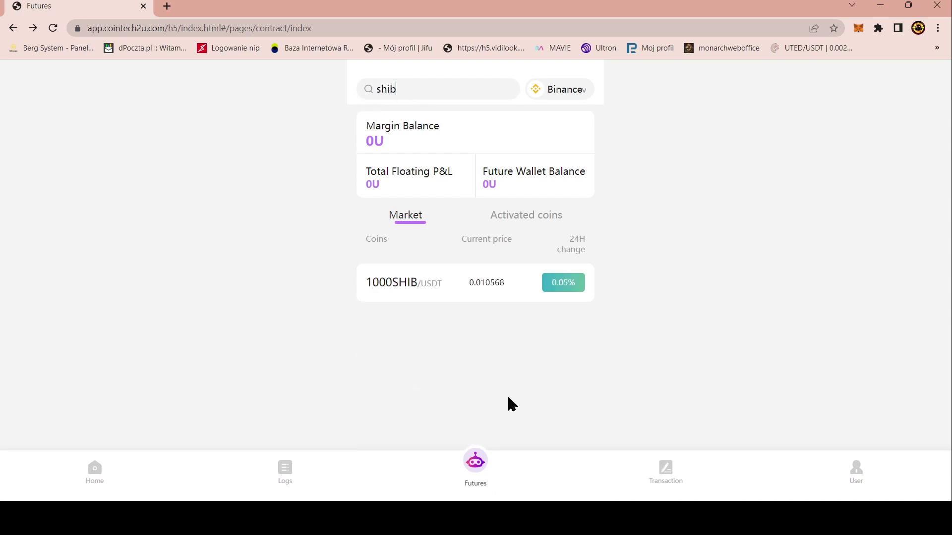
pyautogui.click(411, 274)
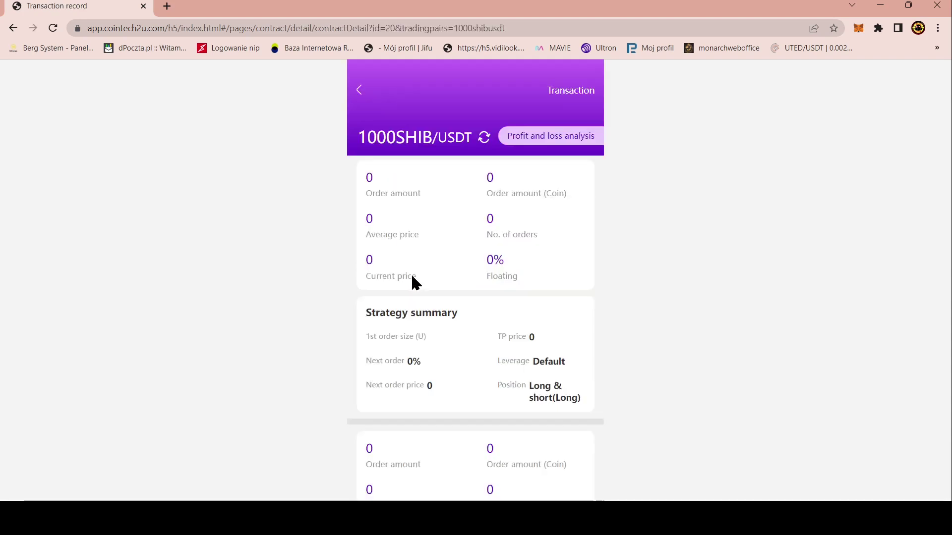
pyautogui.scroll(-1, 477, 292)
pyautogui.scroll(-2, 477, 291)
pyautogui.click(427, 448)
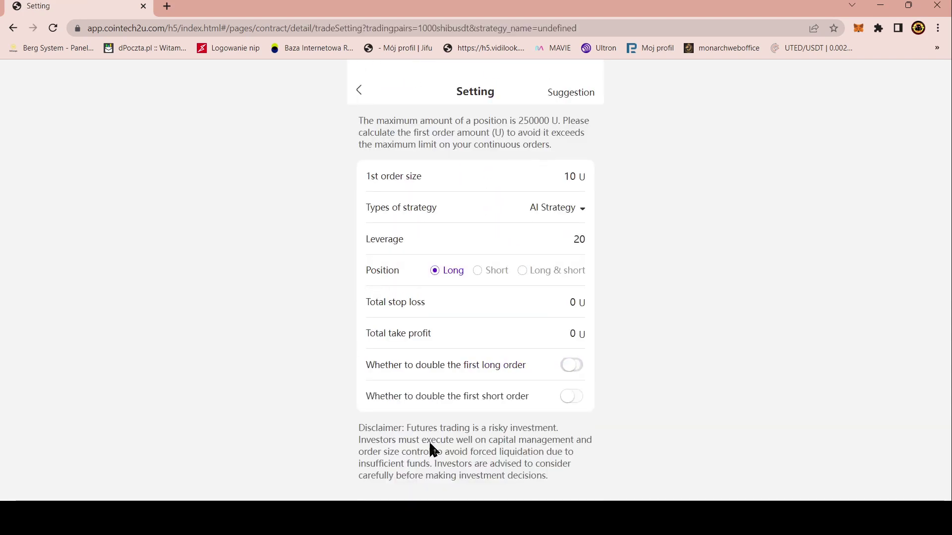
# Set the 1000SHIB/USDT strategy type to Millionaire Strategy and the position to Long & short
pyautogui.click(574, 211)
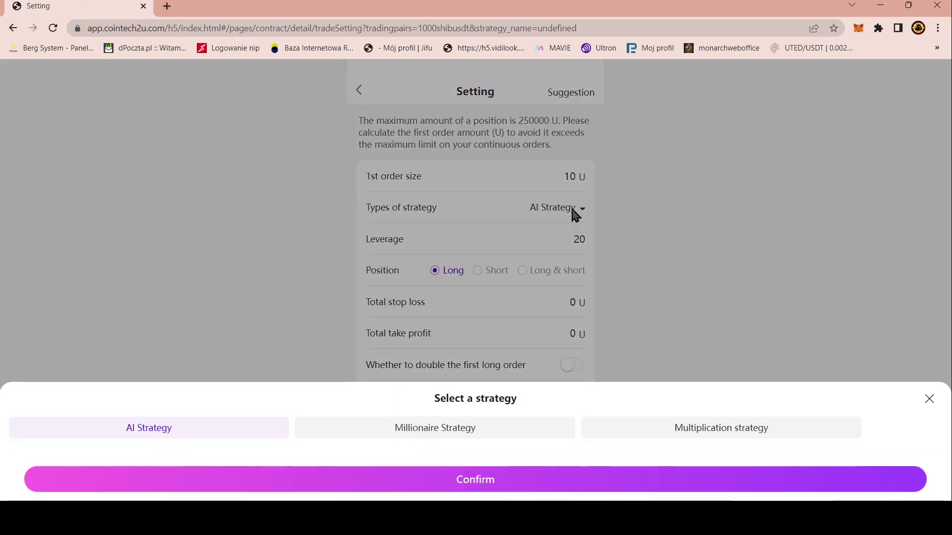
pyautogui.click(484, 430)
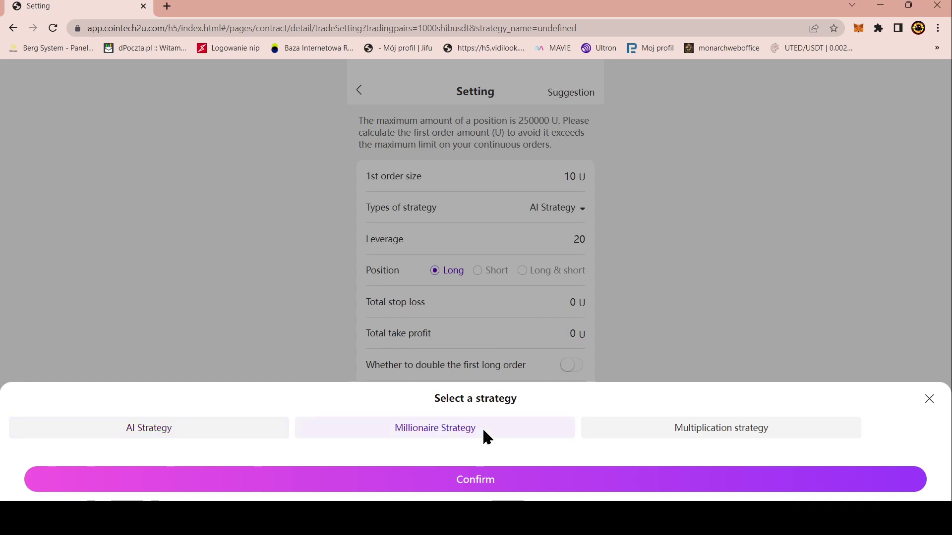
pyautogui.click(484, 480)
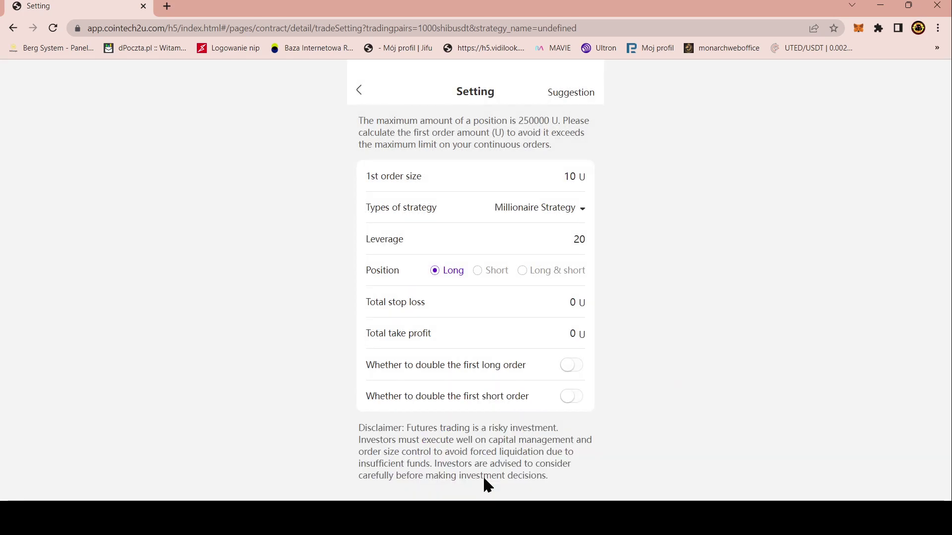
pyautogui.click(522, 271)
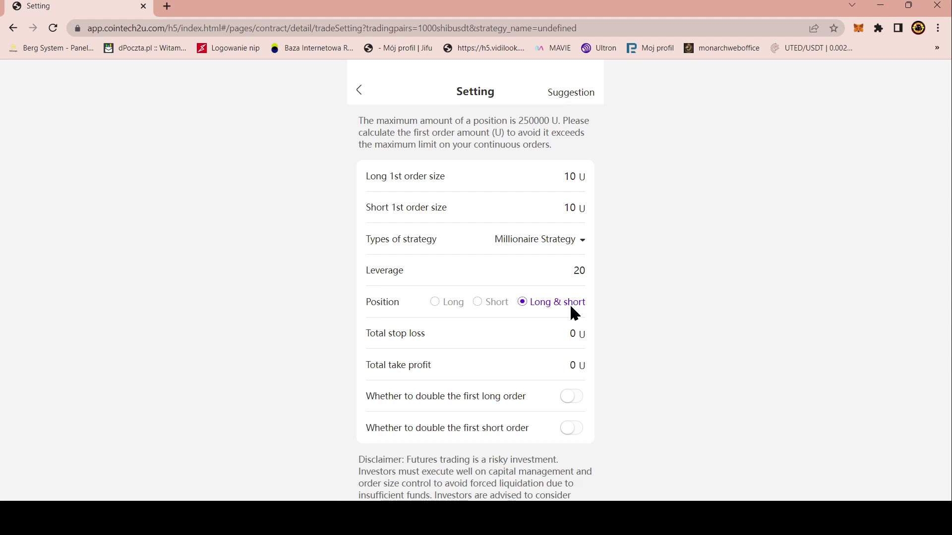
# Set the 1000SHIB/USDT total stop loss to 400 U and the total take profit to 10000 U
pyautogui.doubleClick(574, 333)
pyautogui.write('400')
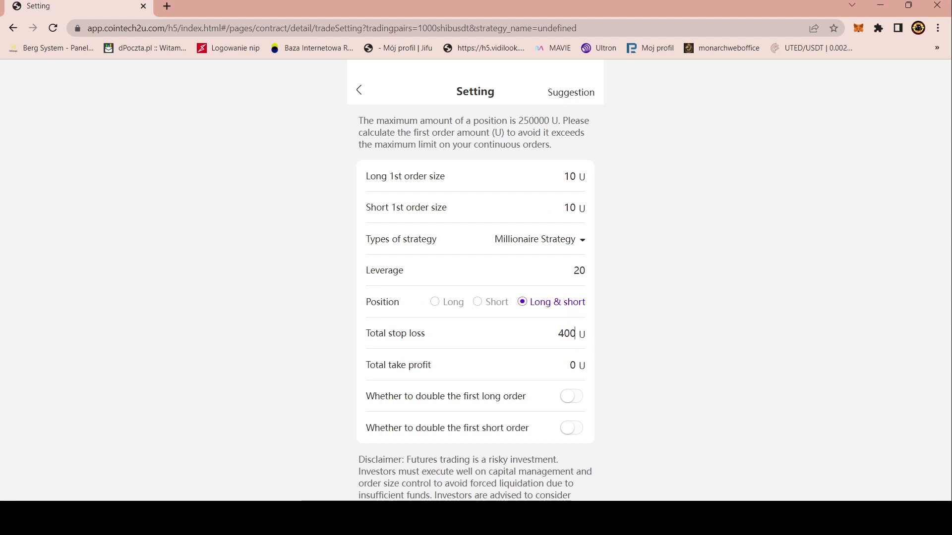
pyautogui.doubleClick(575, 366)
pyautogui.write('10000')
# Save the 1000SHIB/USDT trade settings and start the bot for this pair, confirming the start
pyautogui.scroll(-2, 592, 430)
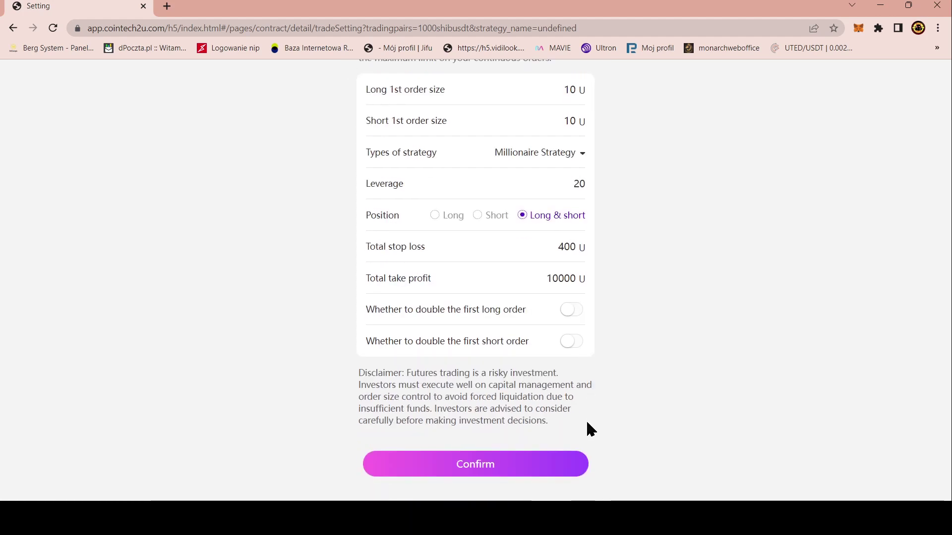
pyautogui.click(533, 468)
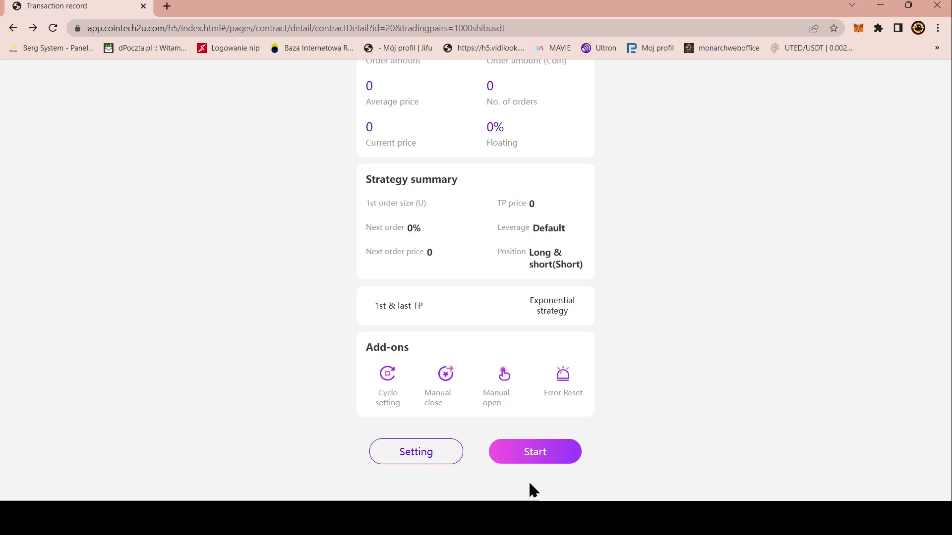
pyautogui.click(538, 457)
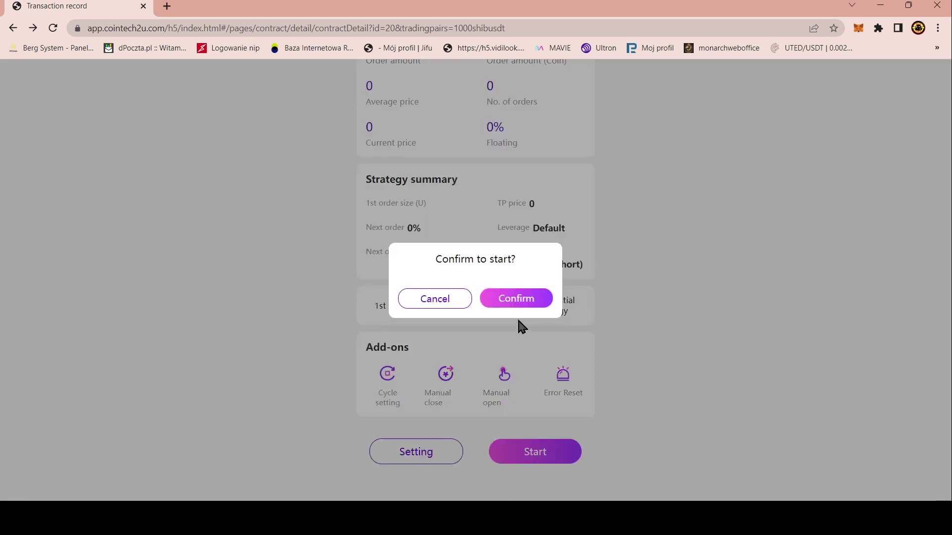
pyautogui.click(520, 302)
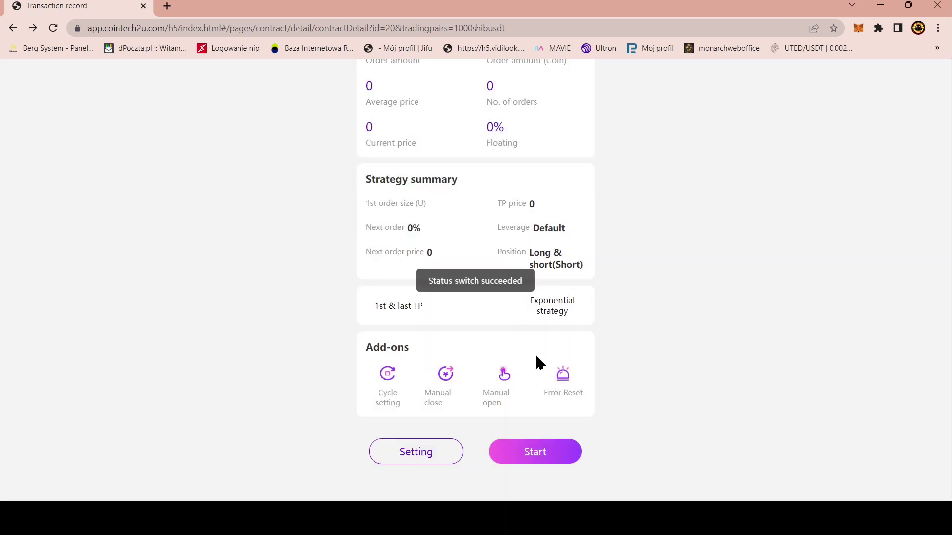